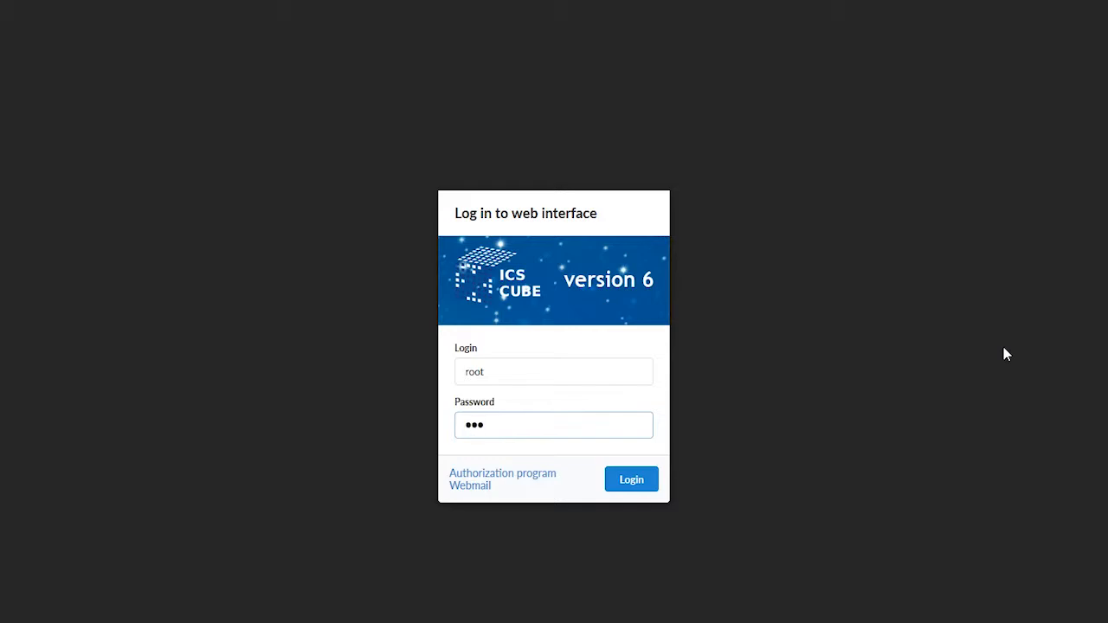
Log in to the ICS CUBE web interface, dismiss the support notice and start the system setup wizard
key("Return")
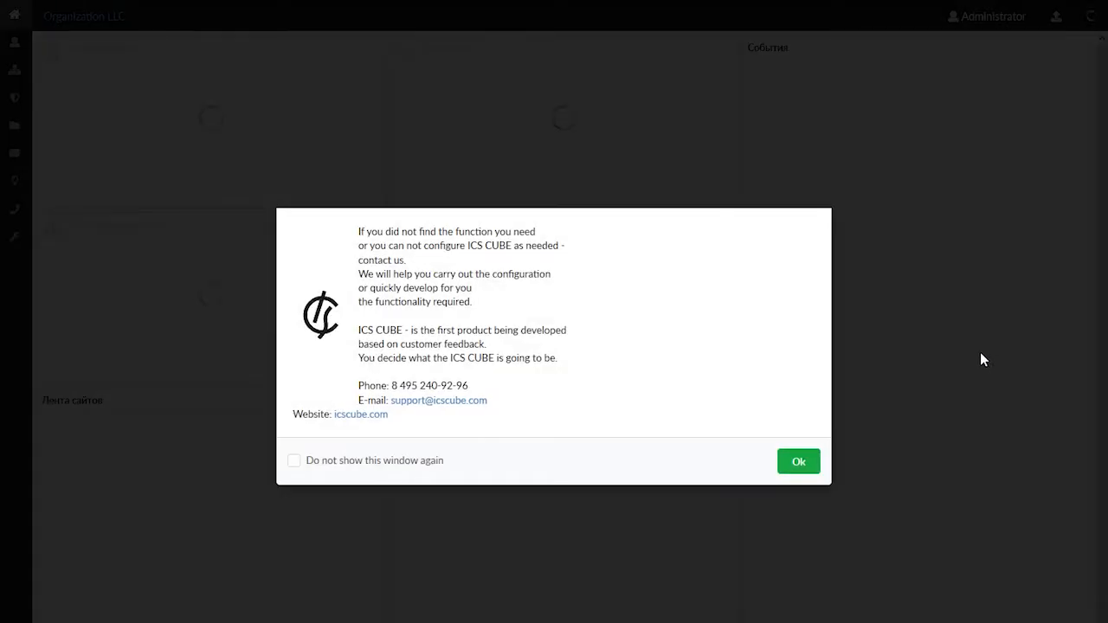
left_click(814, 463)
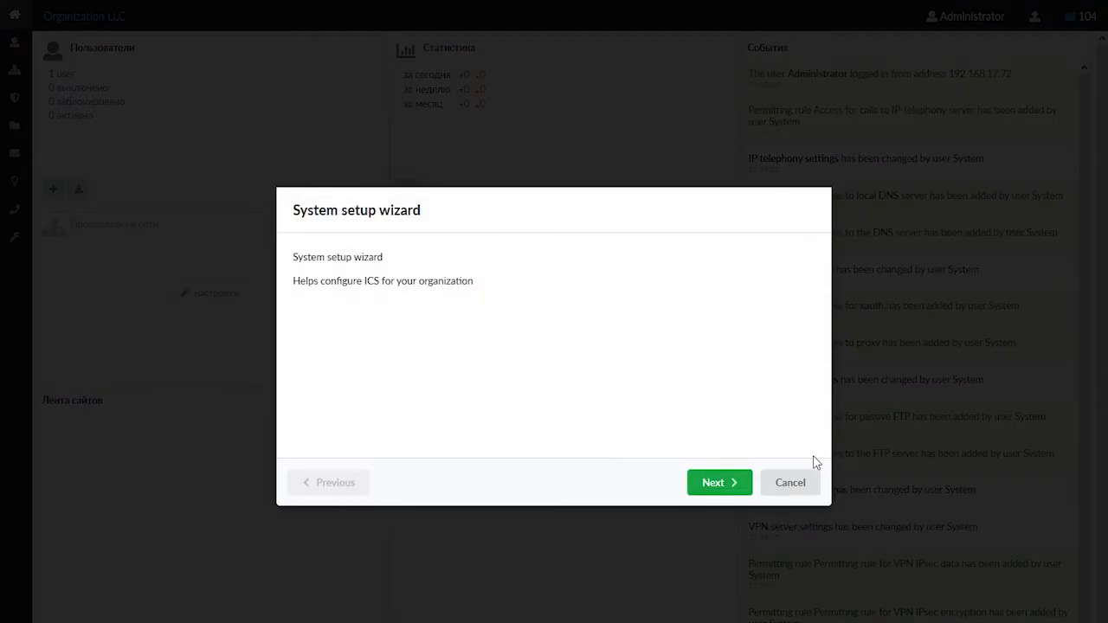
left_click(712, 482)
Set the organization name to MyOrganization and the system name to mycompany.com in the setup wizard
type("My")
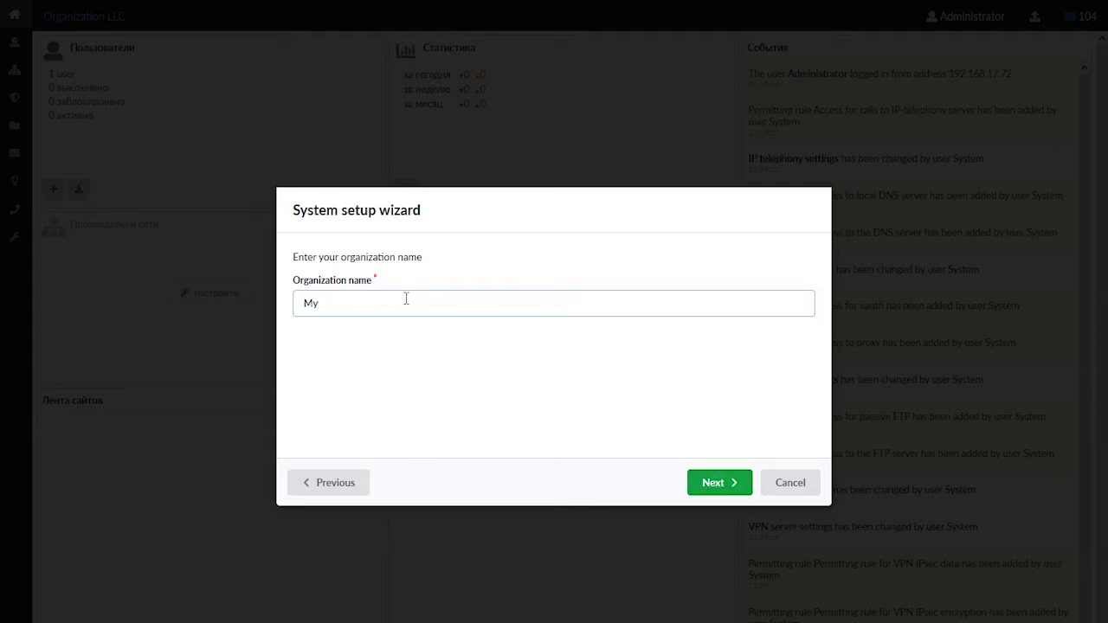
type("Organization")
left_click(731, 483)
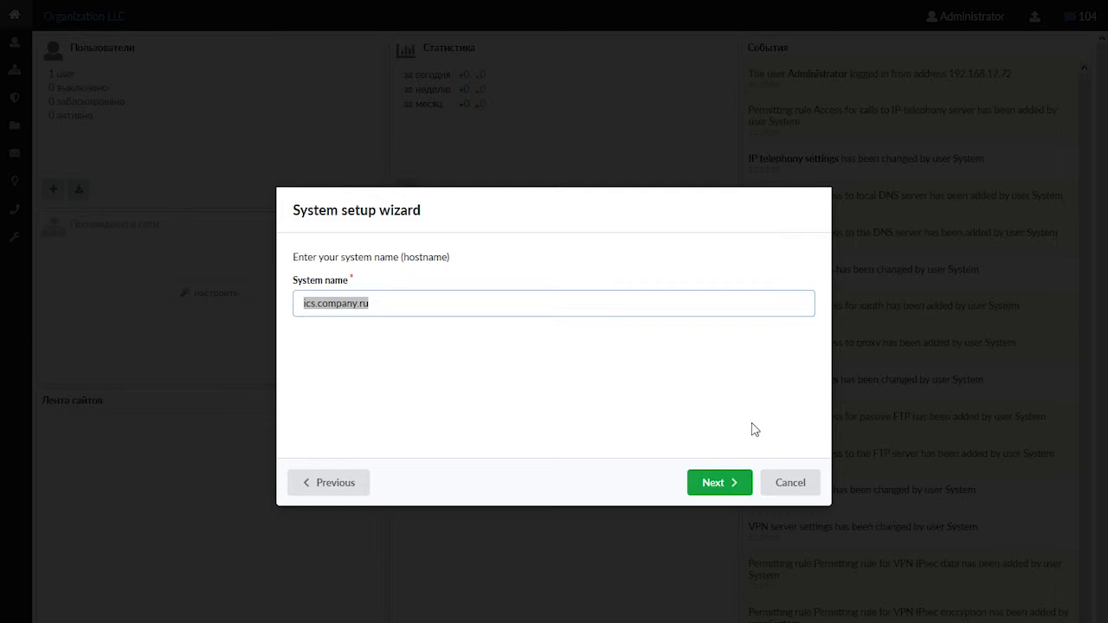
type("mycompany.com")
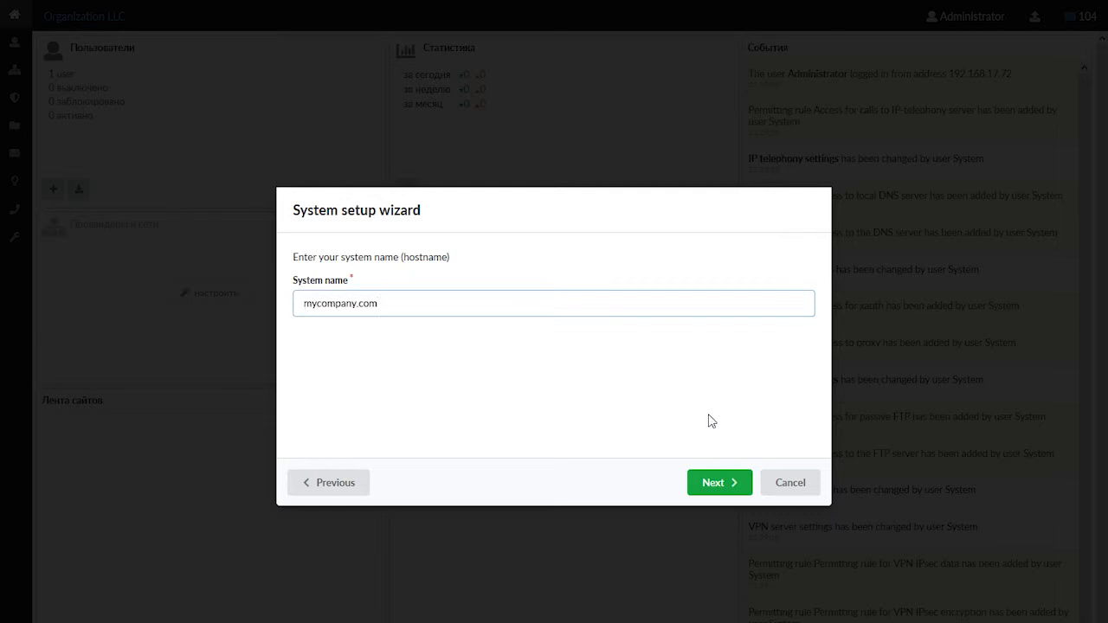
left_click(730, 484)
Enter a new password for the root login and complete the system setup wizard
key("Tab")
type("p")
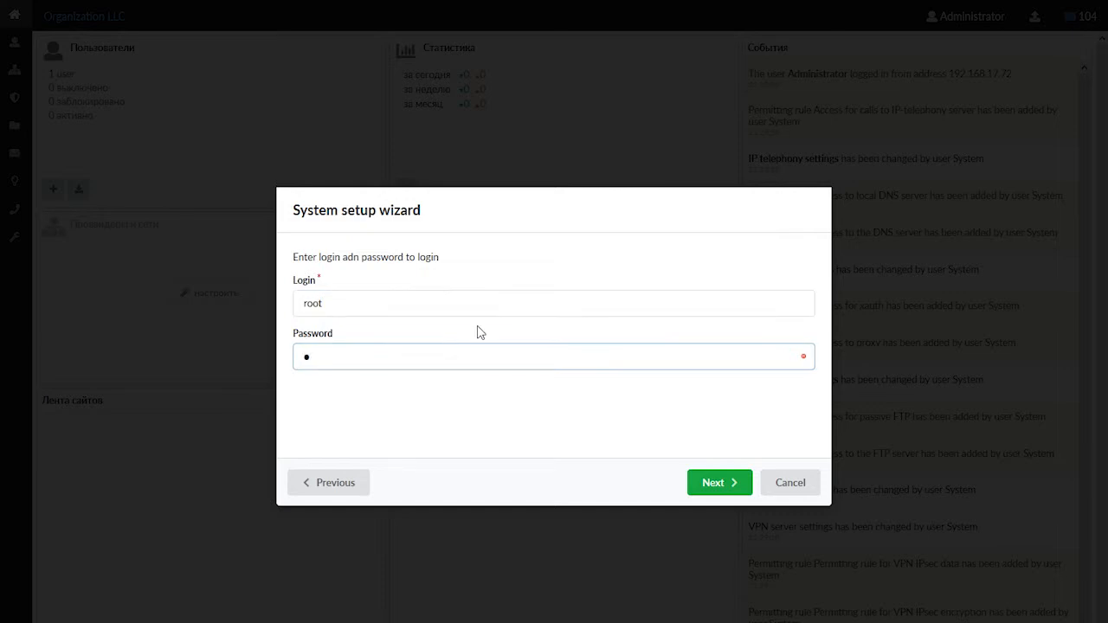
type("••••••••••")
left_click(737, 483)
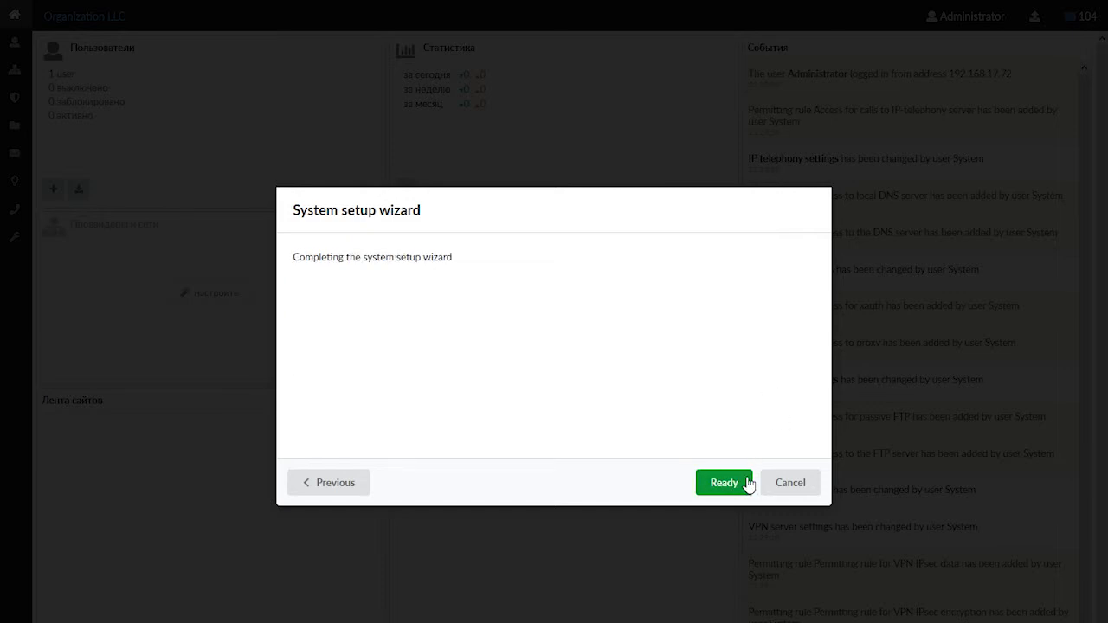
left_click(746, 483)
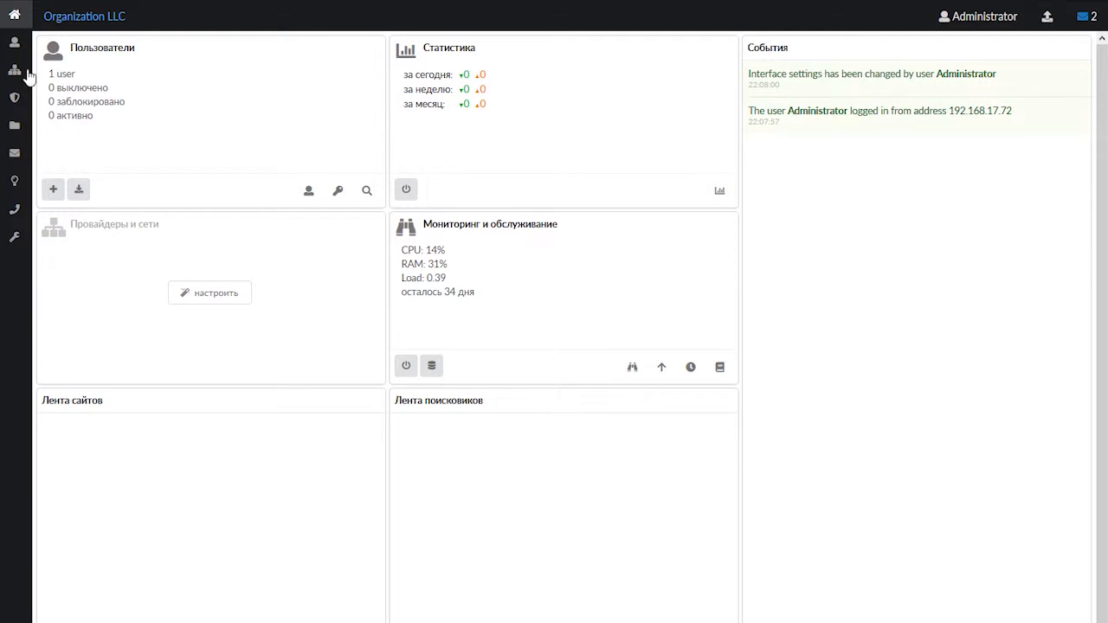
In the network setup wizard, assign interface vmx0 as Provider and vmx1 as Local network
left_click(16, 73)
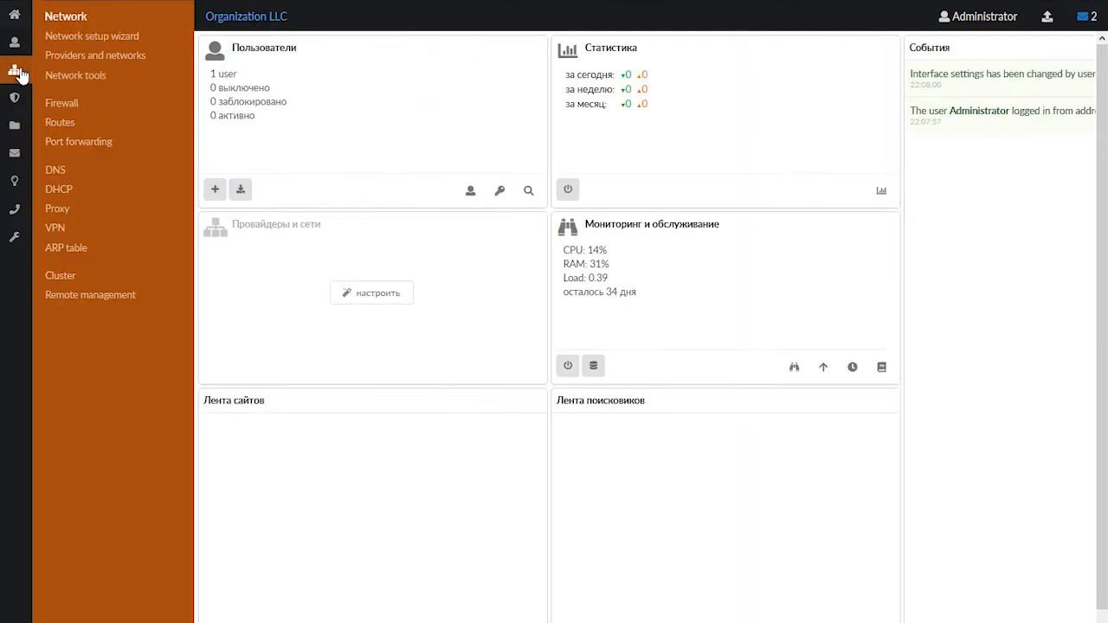
left_click(87, 38)
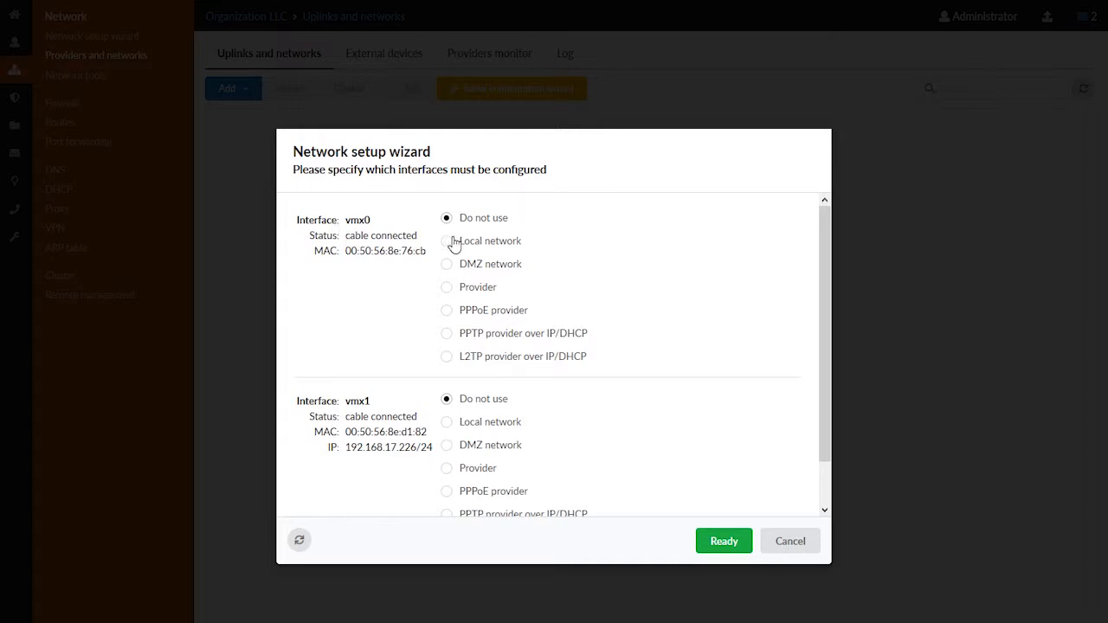
left_click(477, 287)
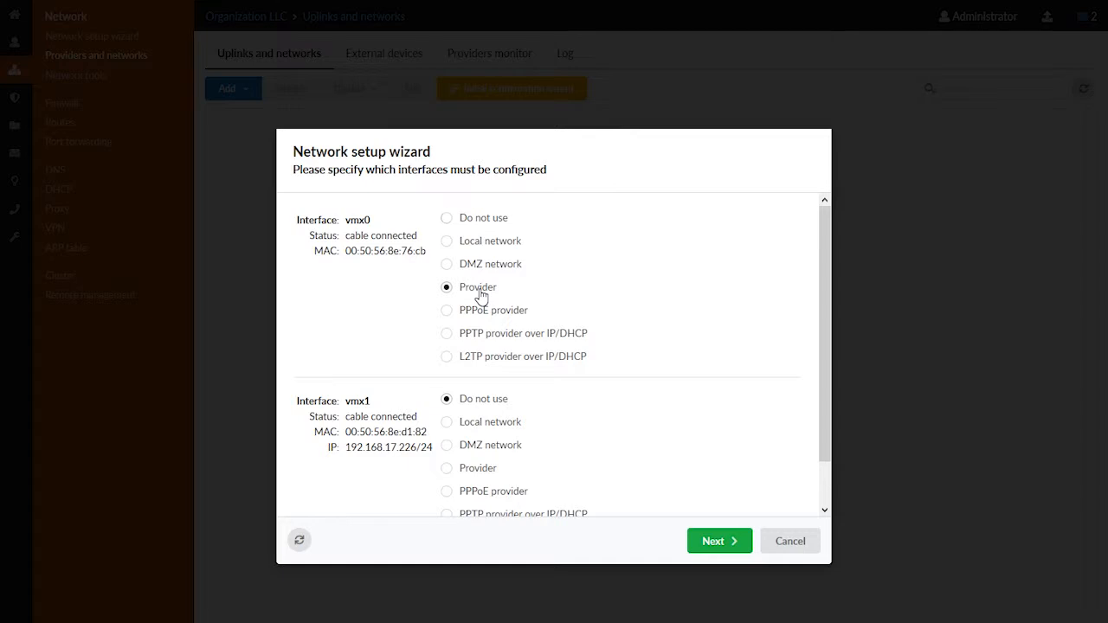
left_click(483, 424)
left_click(716, 552)
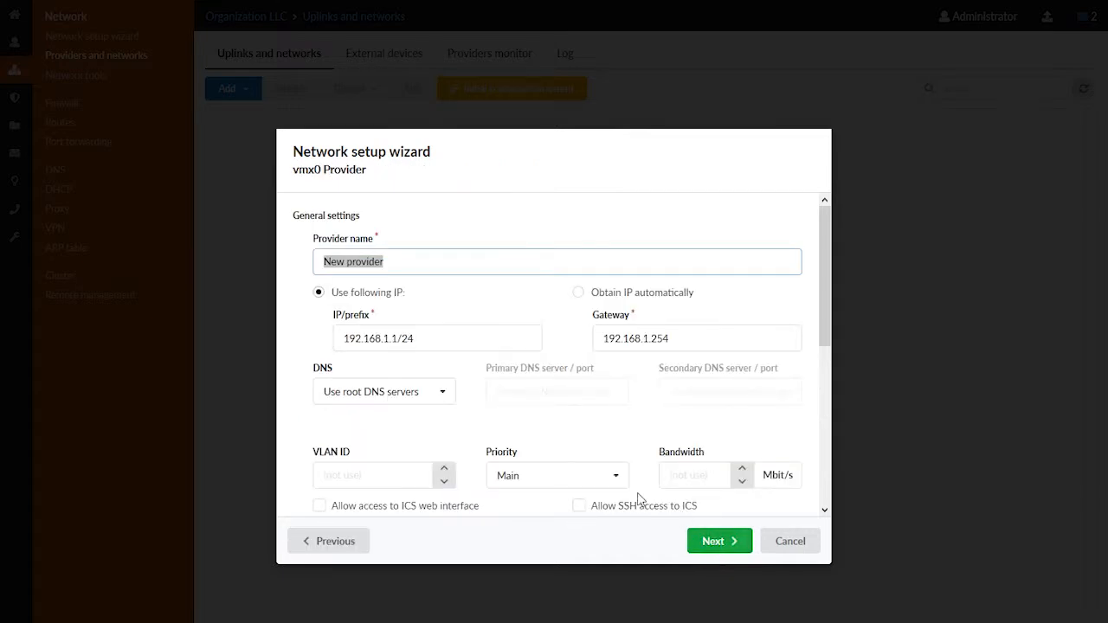
Set the vmx0 provider's IP/prefix to 192.168.170.226/24 and its gateway to 192.168.170.212
left_click(387, 338)
left_click(387, 338)
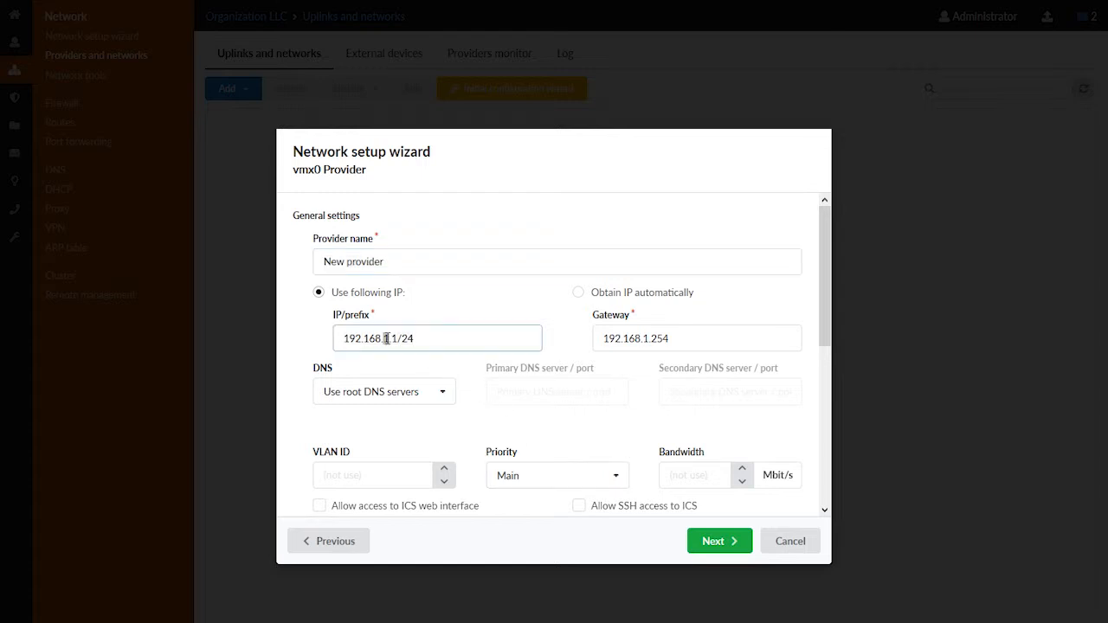
type("70")
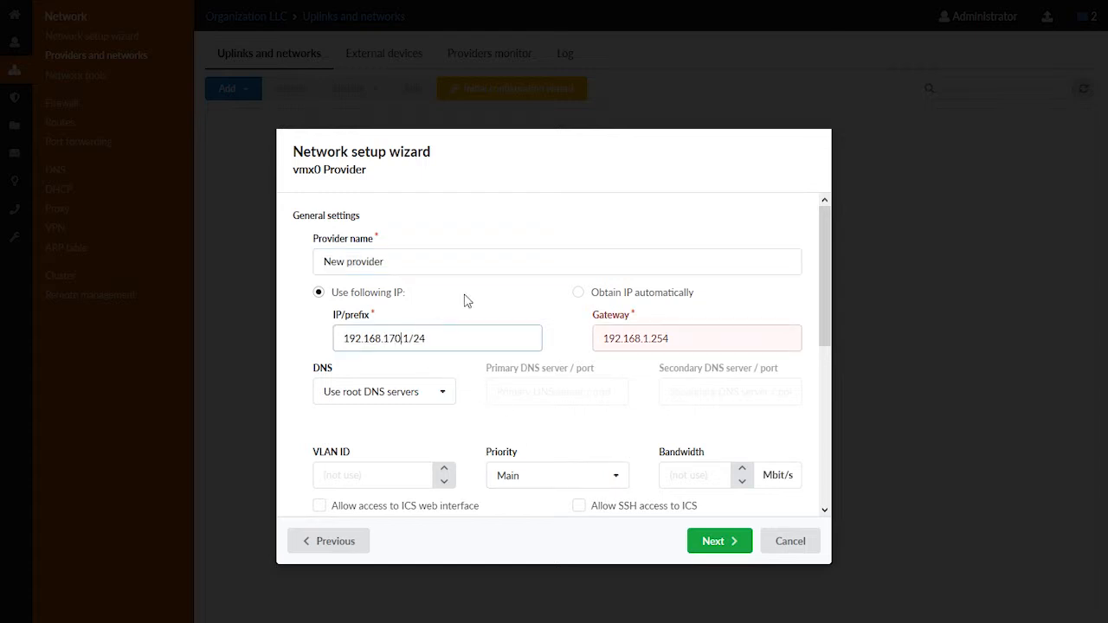
key("Delete")
type("226")
key("Tab")
key("End")
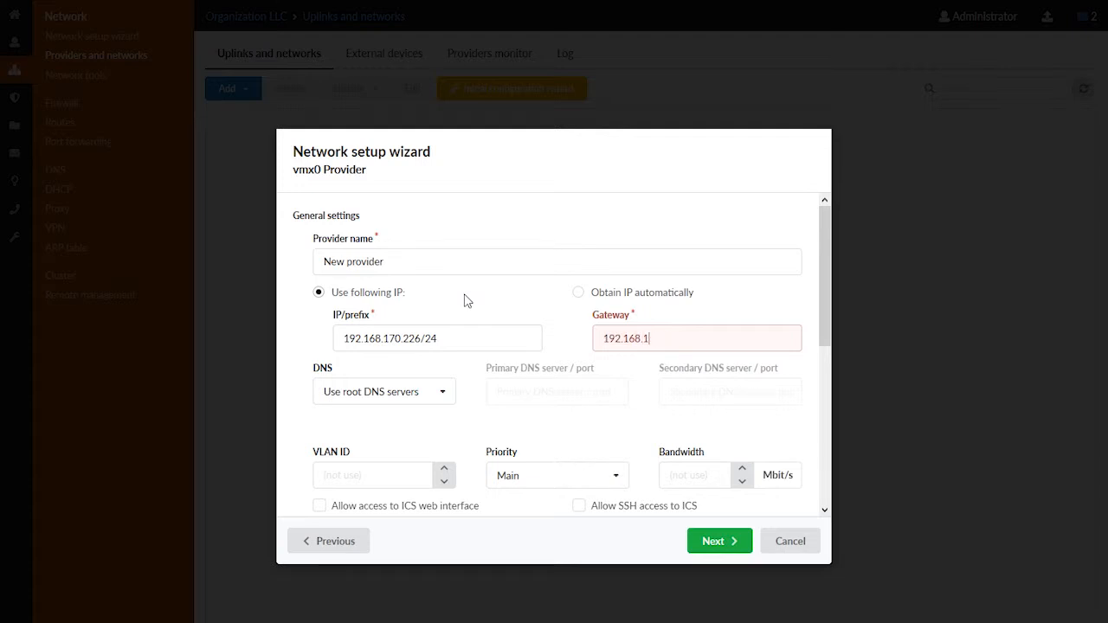
type("70.212")
Use GoogleDNS for the provider, allow web interface and SSH access to ICS, and accept the provider settings with Main priority
left_click(409, 407)
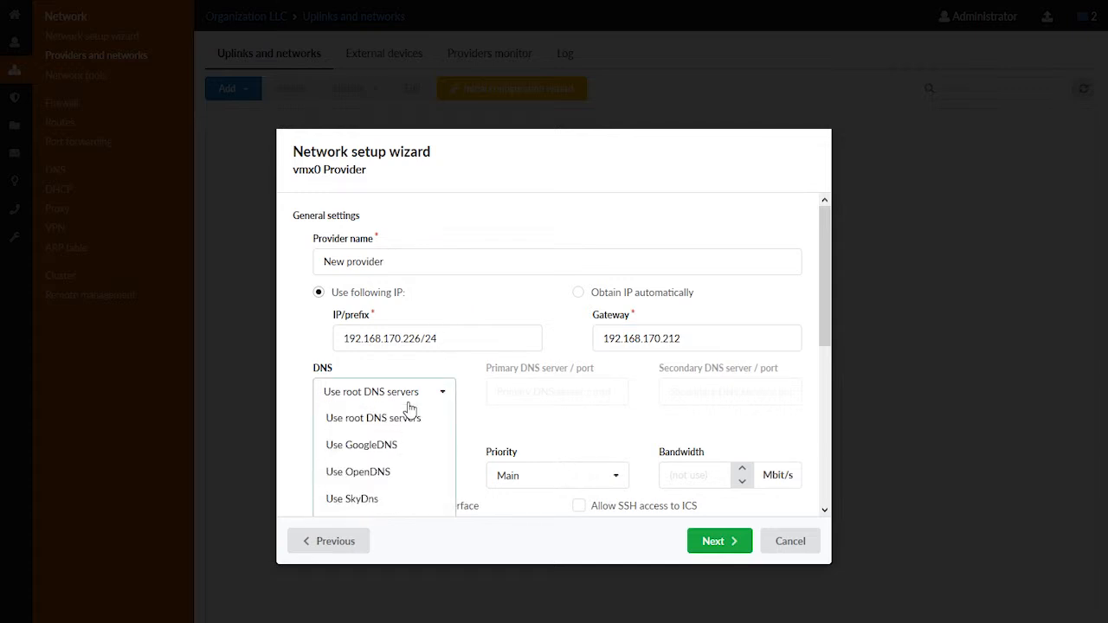
left_click(397, 446)
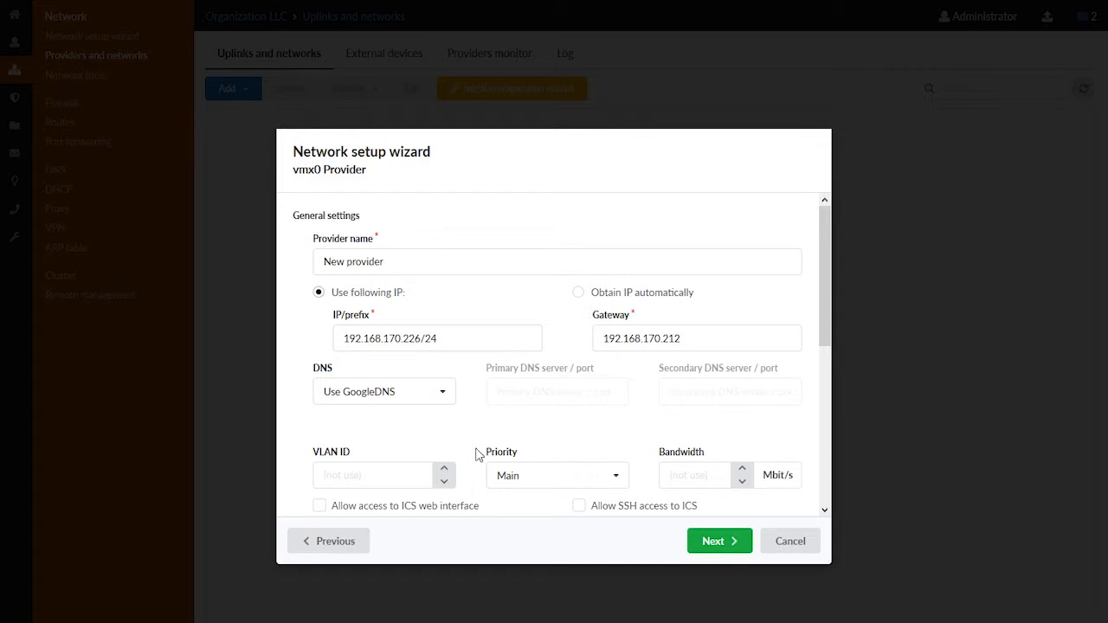
scroll(472, 468, "down", 1)
left_click(438, 472)
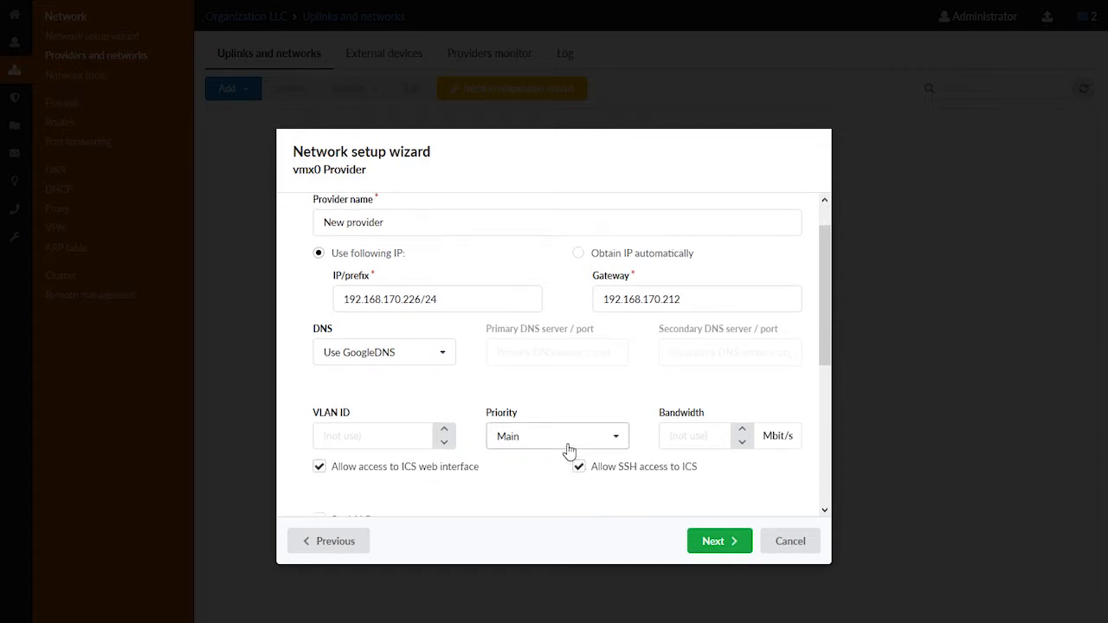
left_click(567, 449)
scroll(573, 446, "down", 1)
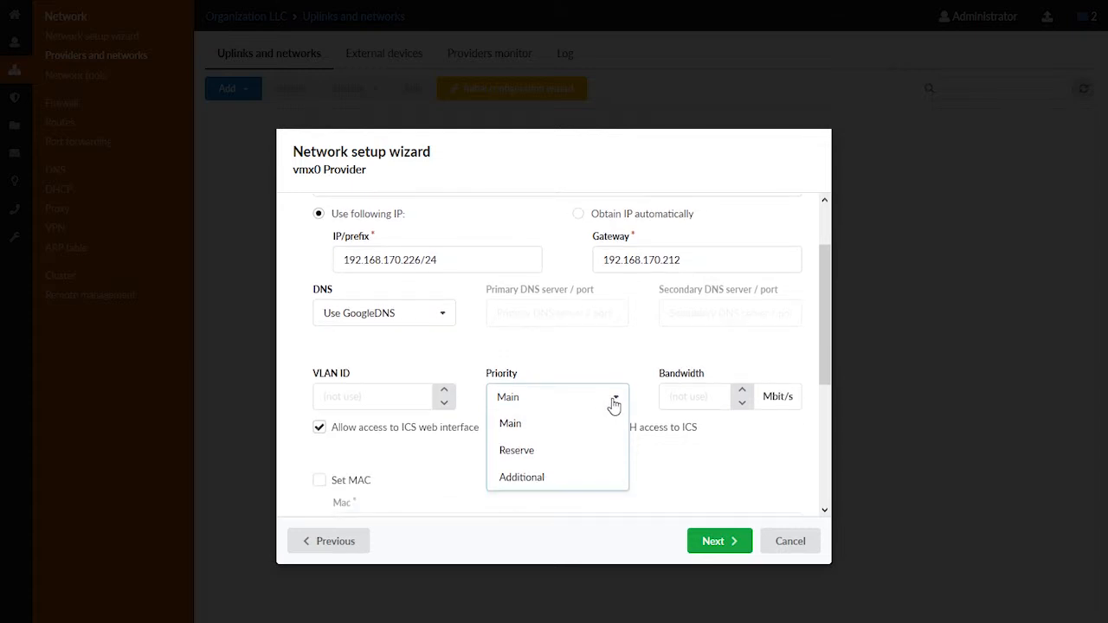
left_click(614, 405)
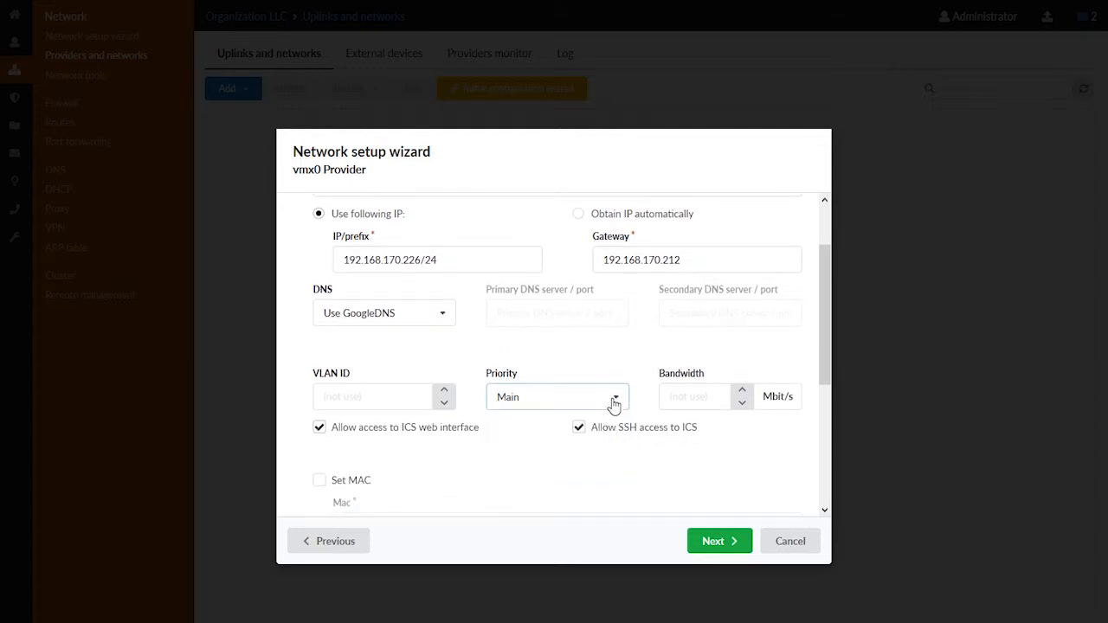
left_click(713, 541)
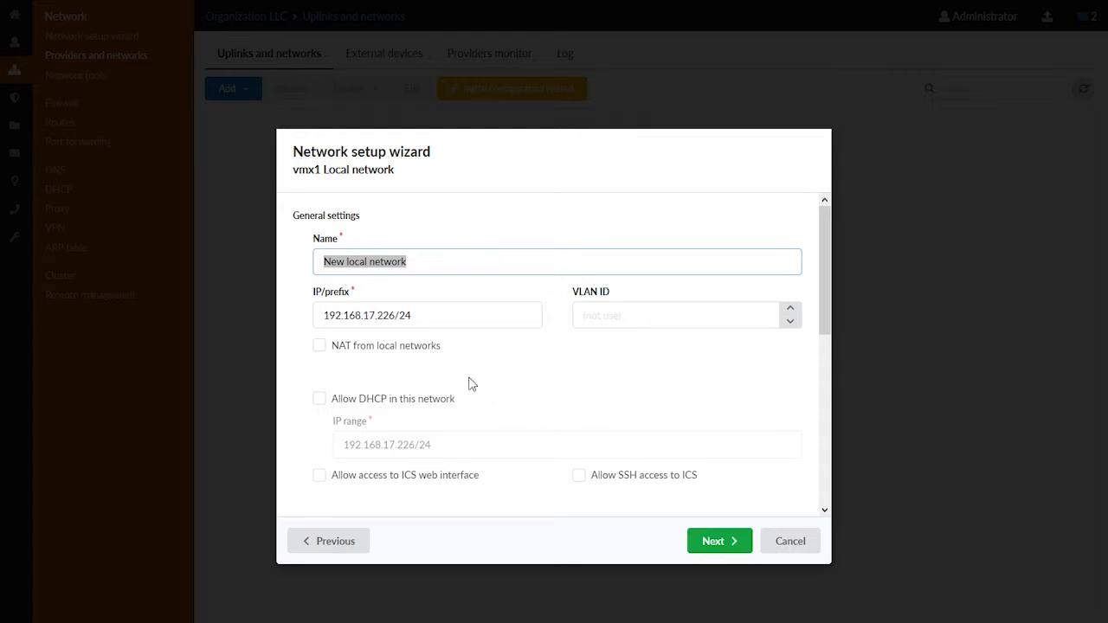
Allow web interface and SSH access to ICS for the vmx1 local network and complete the network setup wizard
left_click(423, 476)
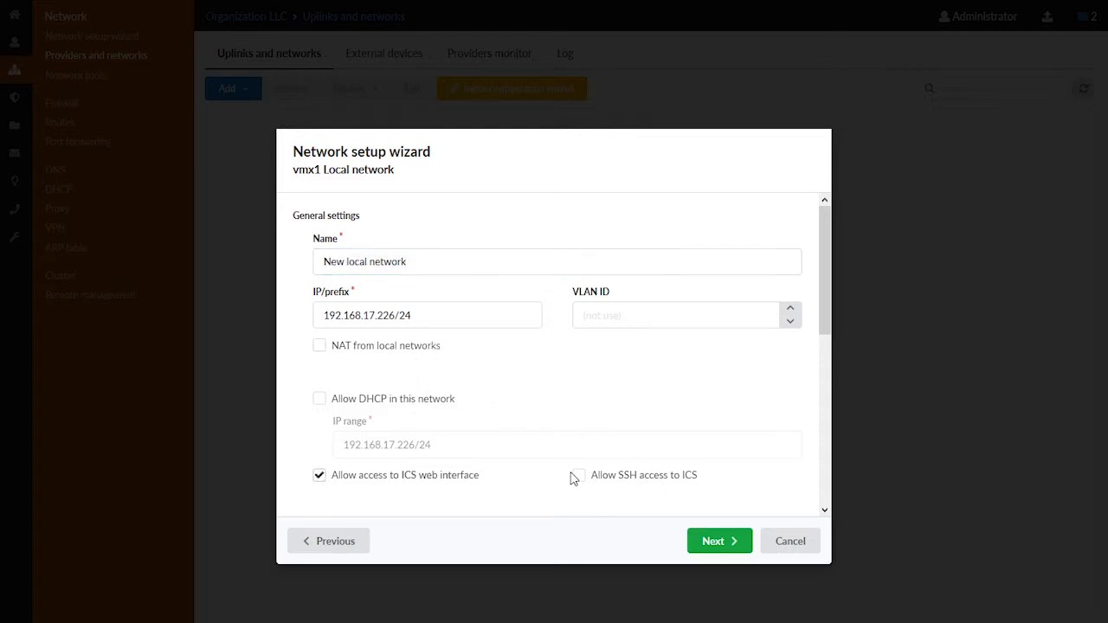
left_click(580, 477)
left_click(701, 541)
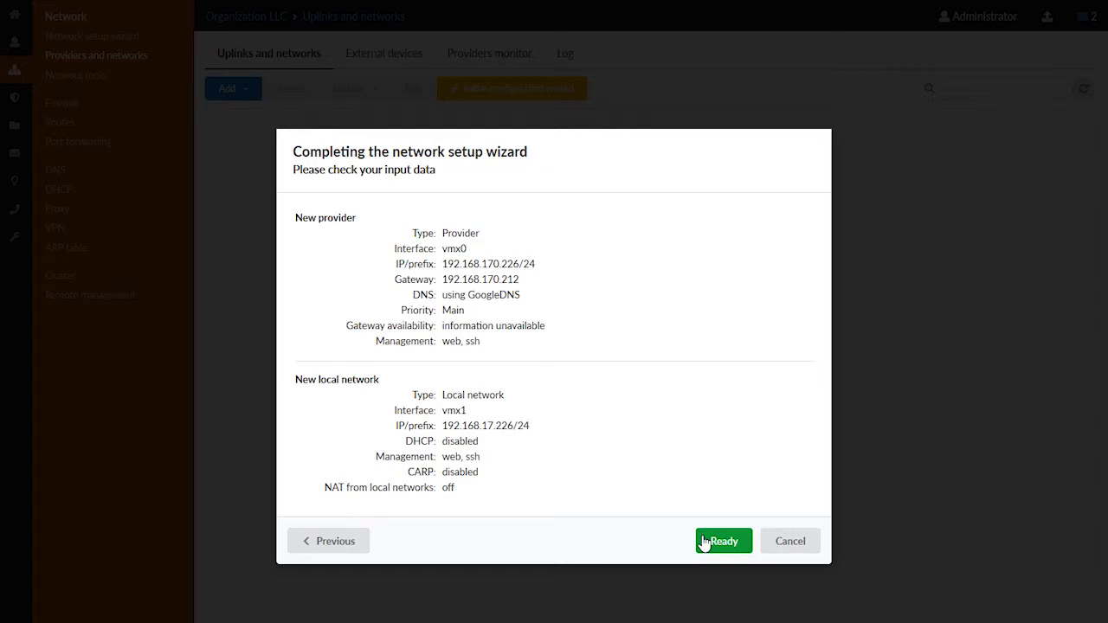
left_click(702, 541)
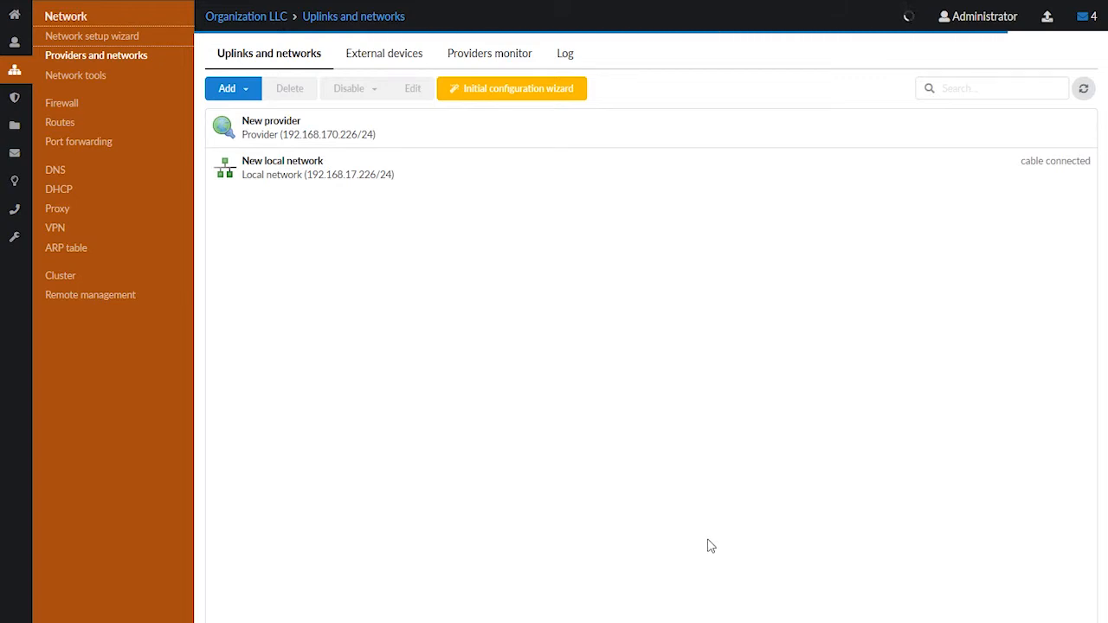
Open the firewall settings to review which networks may manage ICS via web and SSH
left_click(75, 103)
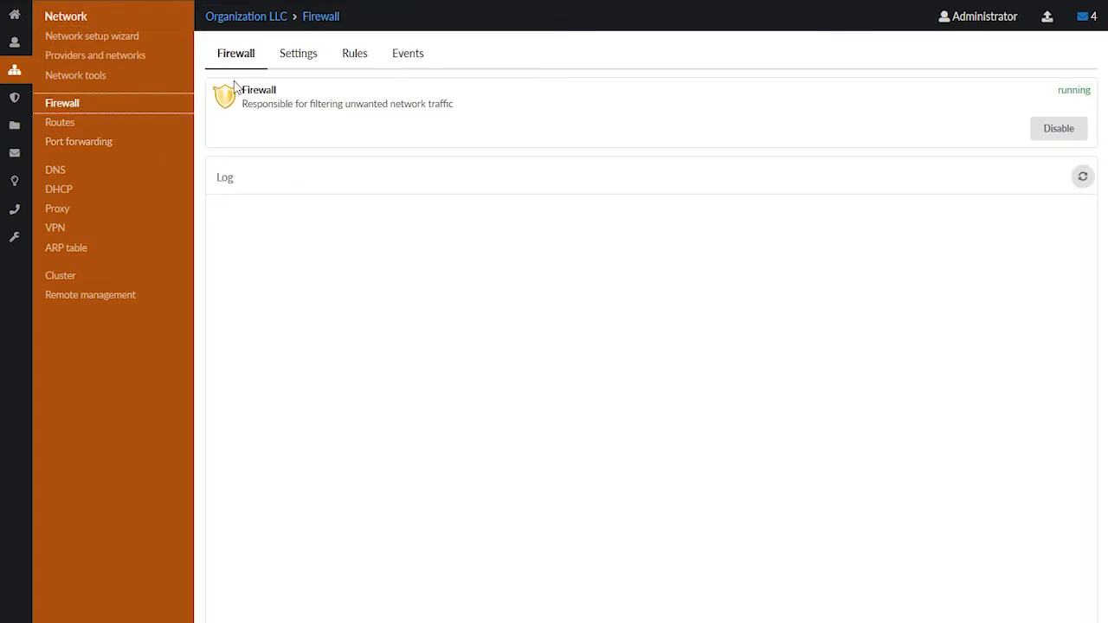
left_click(294, 67)
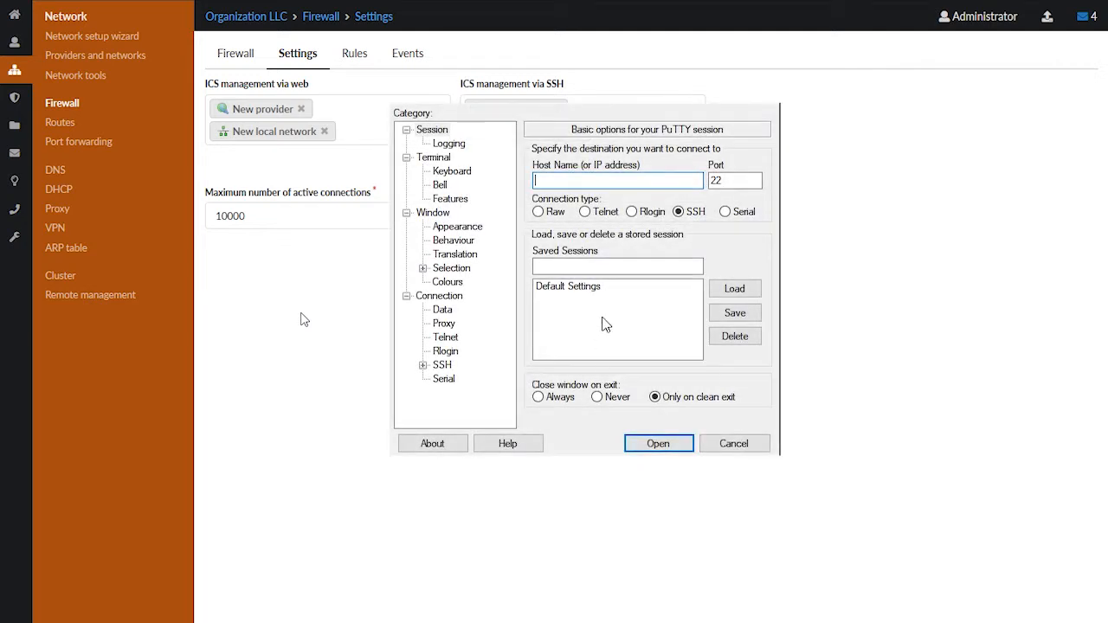
Switch to PuTTY and open an SSH session to 192.168.17.226
type("192.168.17.226")
left_click(649, 443)
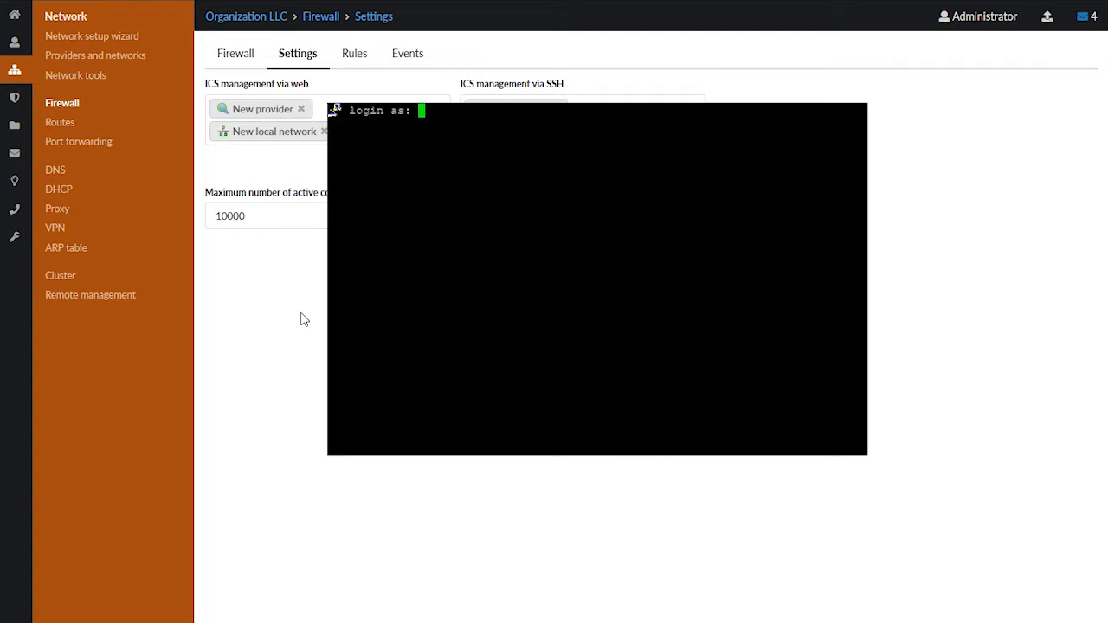
Log in to the SSH session as recshell and enter the recovery console password
type("r")
key("BackSpace")
key("BackSpace")
type("recshell")
key("Return")
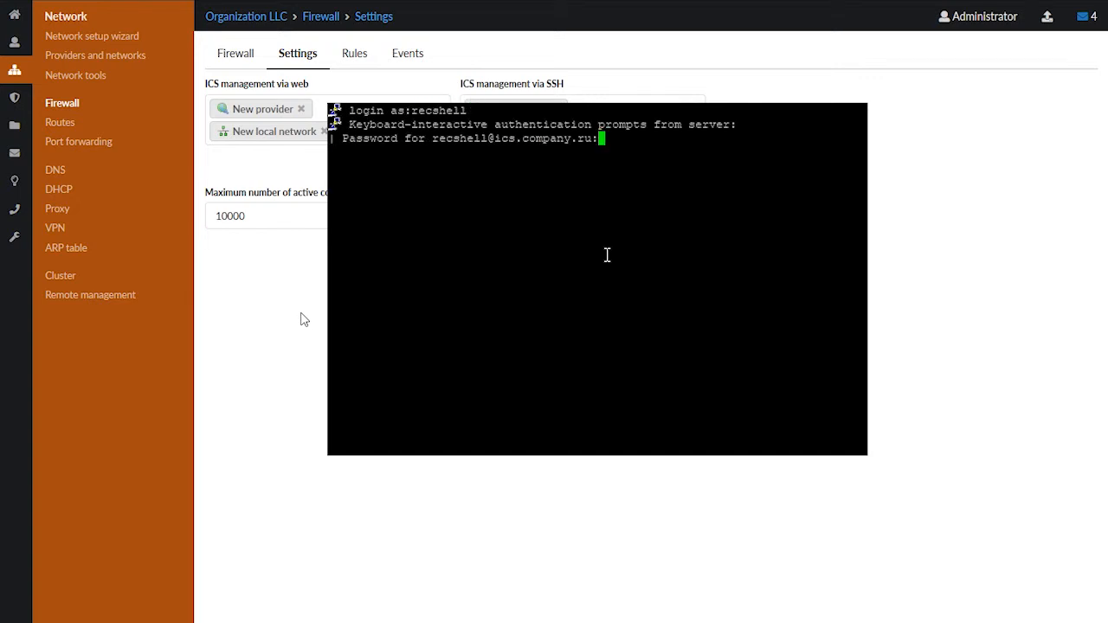
key("Return")
type("***")
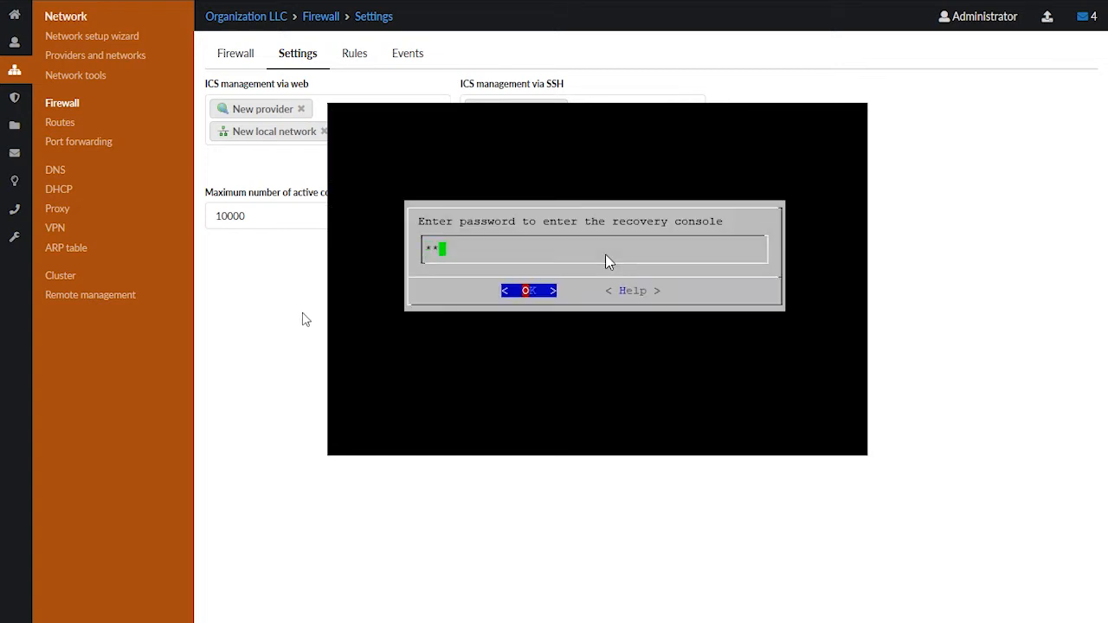
type("*****")
key("Return")
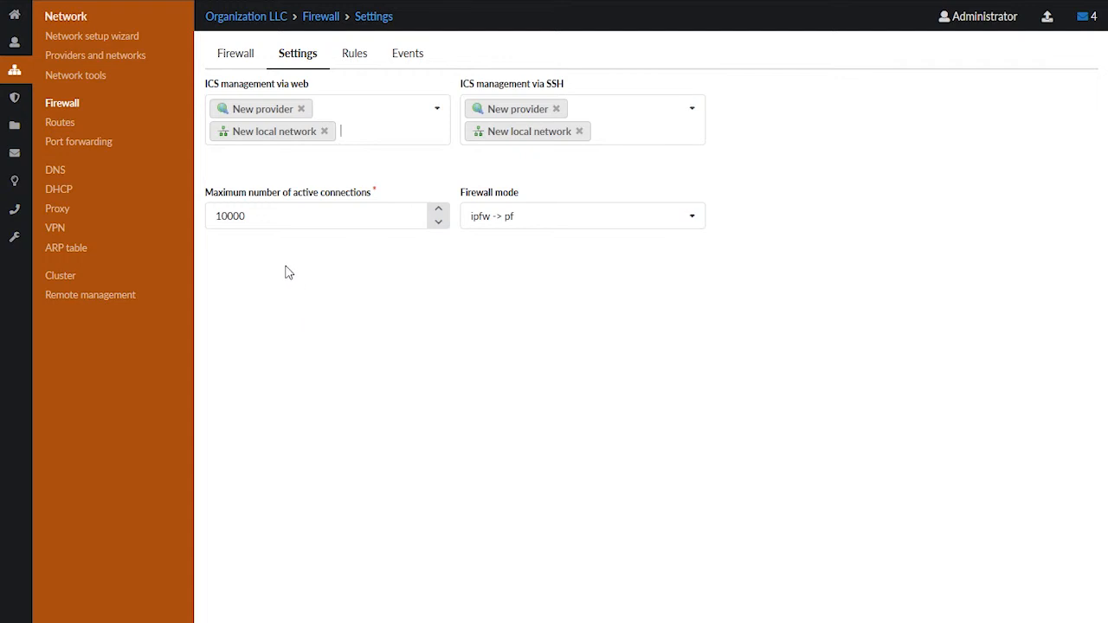
Return to the web interface's network tools and ping google.com with 3 packets
left_click(107, 78)
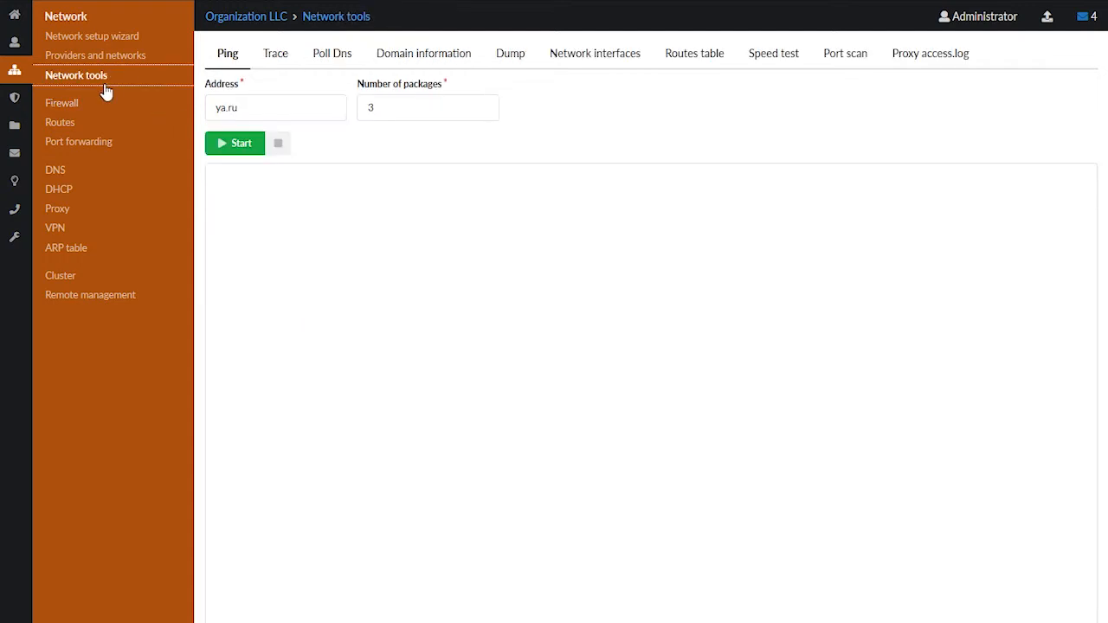
left_click(223, 107)
left_click_drag(240, 107, 204, 107)
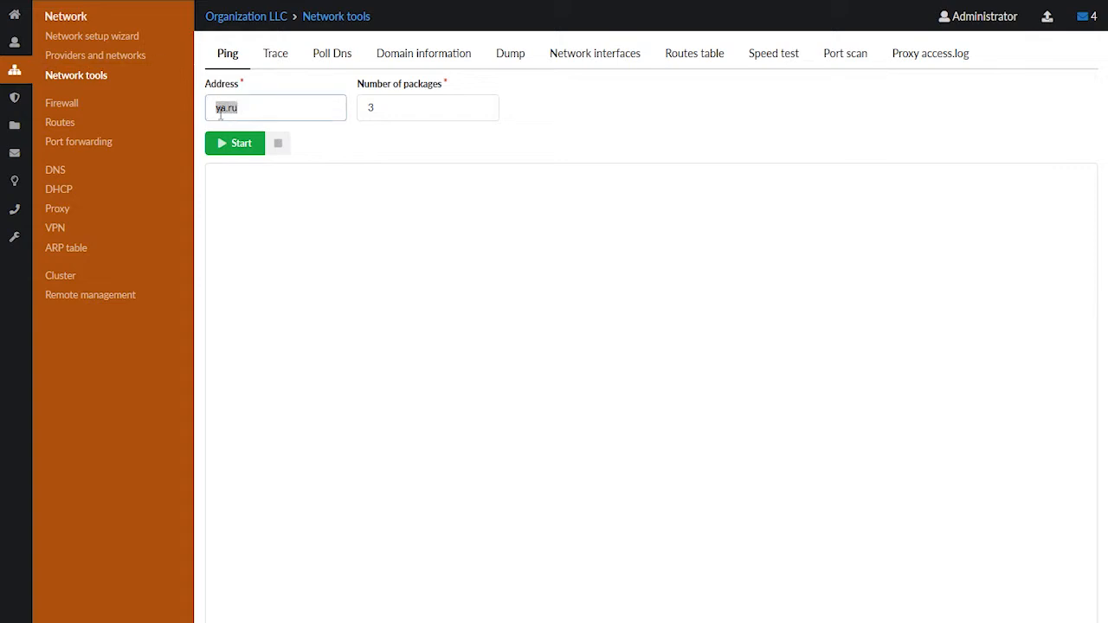
type("google.com")
left_click(255, 142)
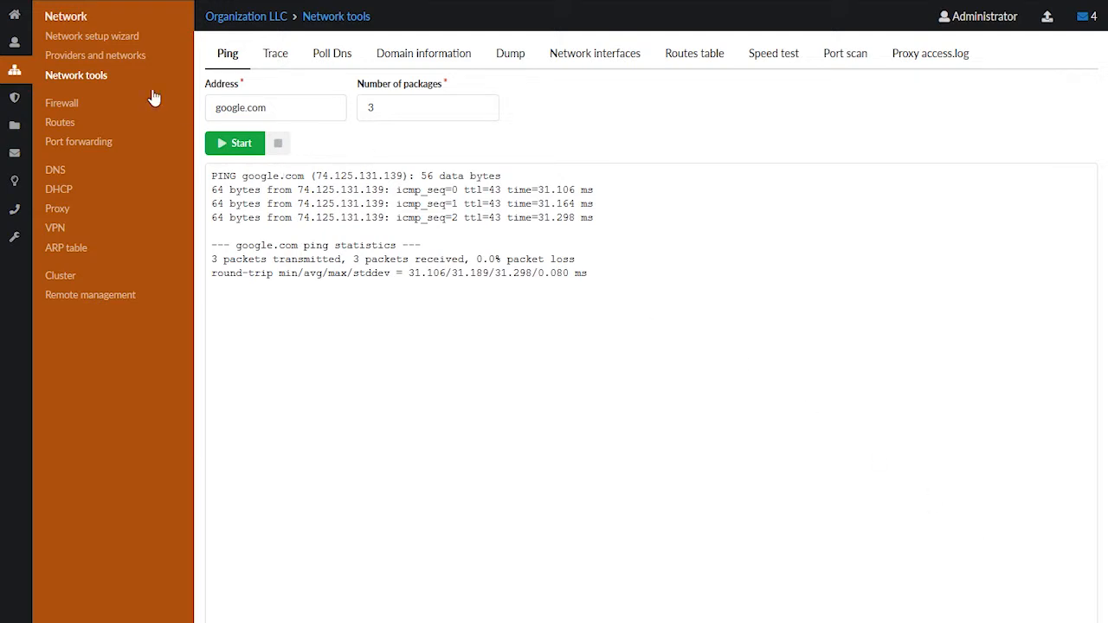
Open the Users list in Users and Statistics and expand the Root group
mouse_move(15, 43)
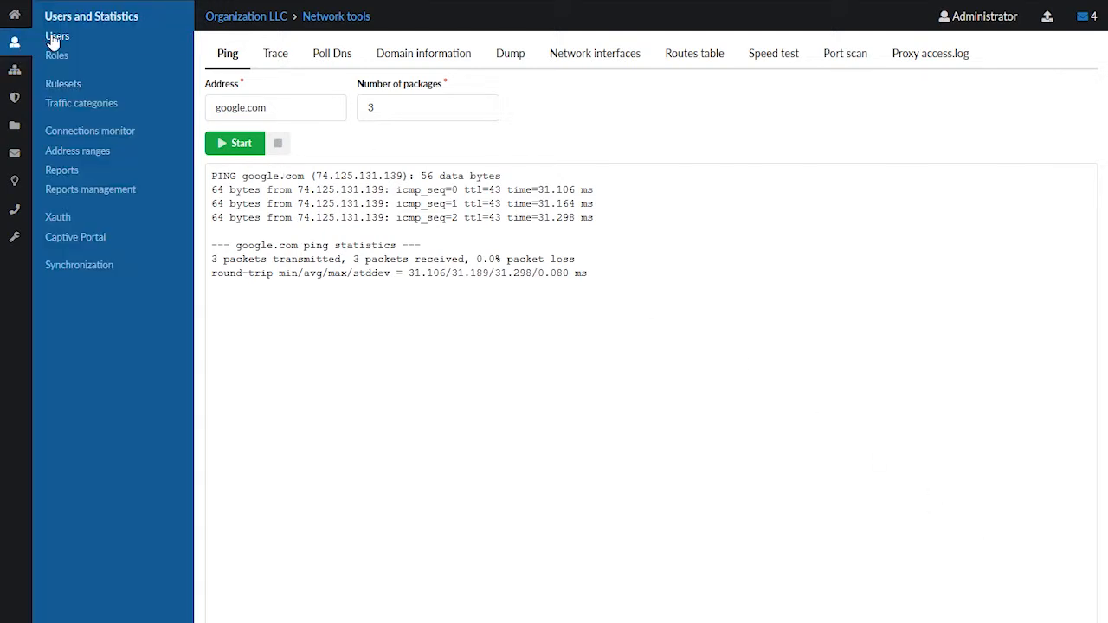
left_click(51, 38)
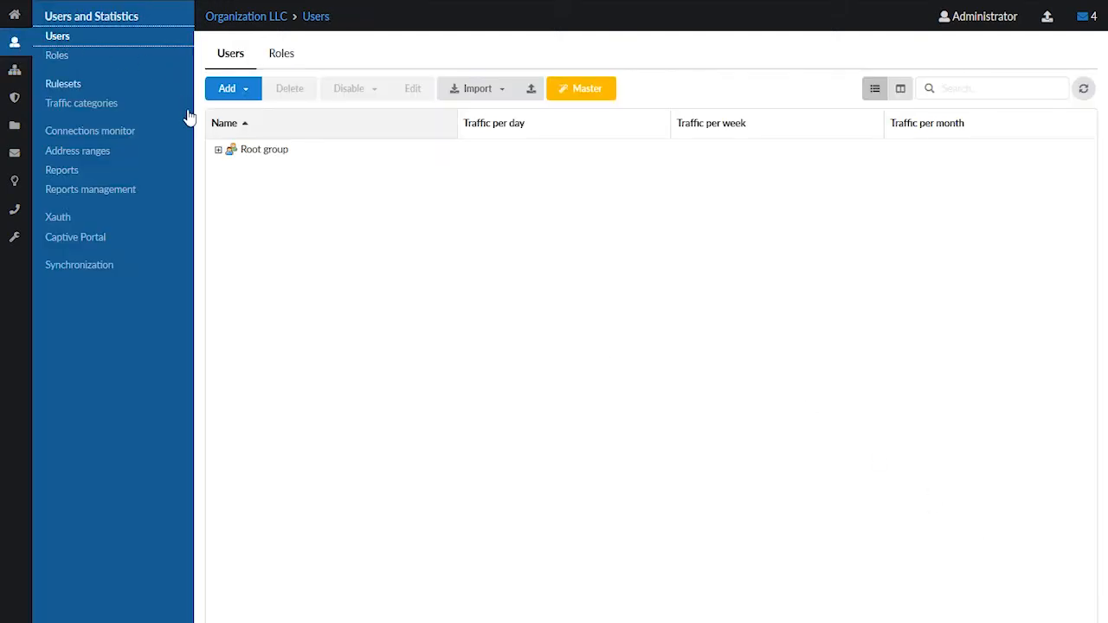
left_click(217, 151)
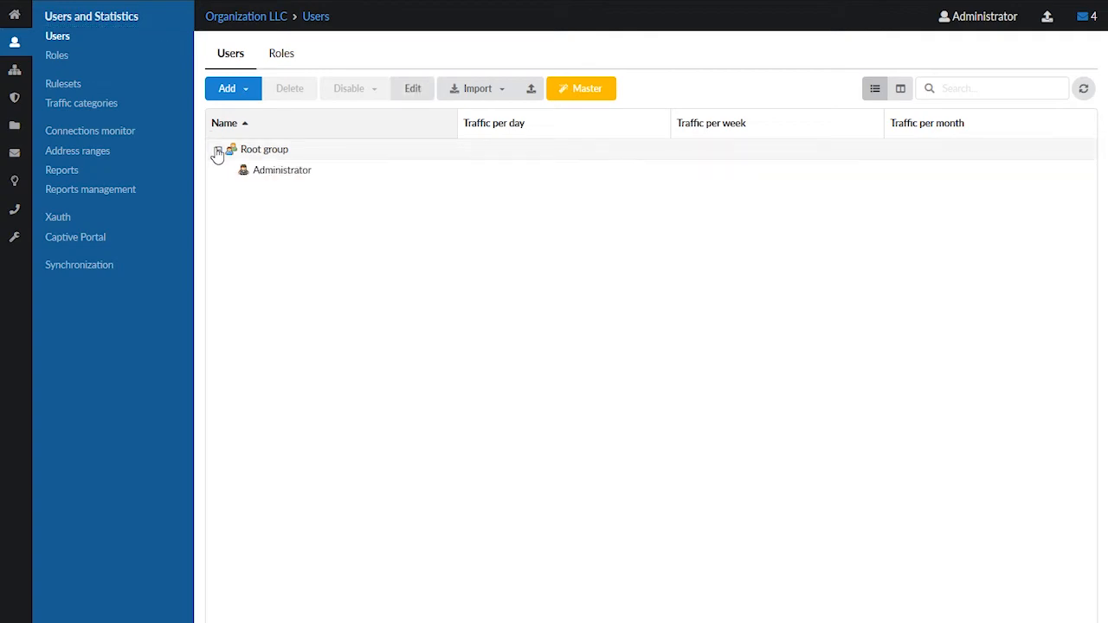
Start the user setup wizard and add a user named Test user with the role User
left_click(562, 88)
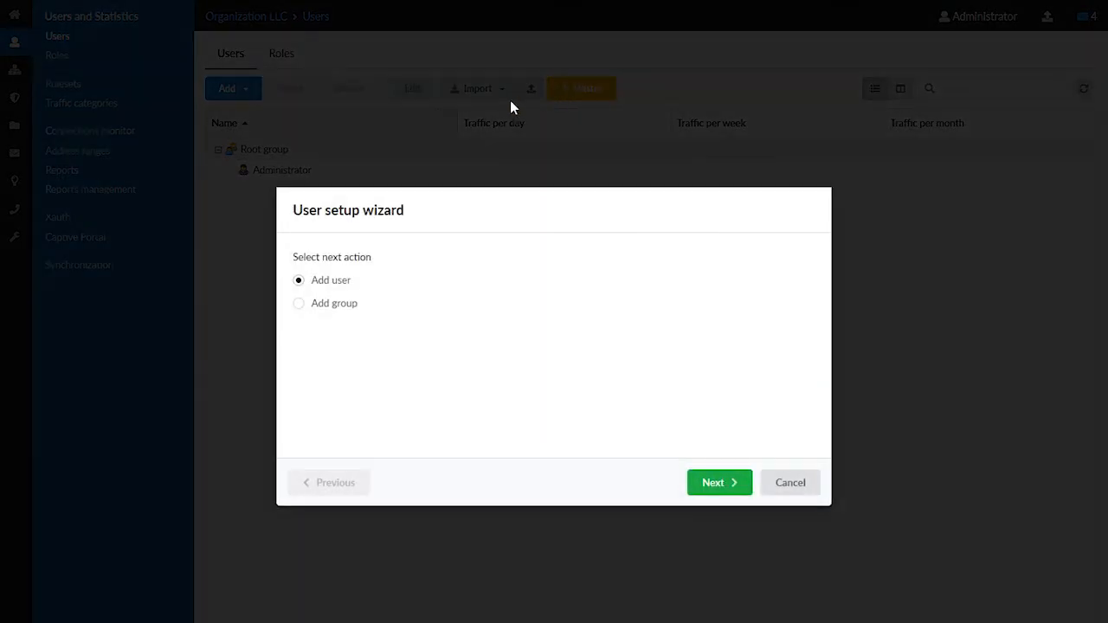
left_click(703, 476)
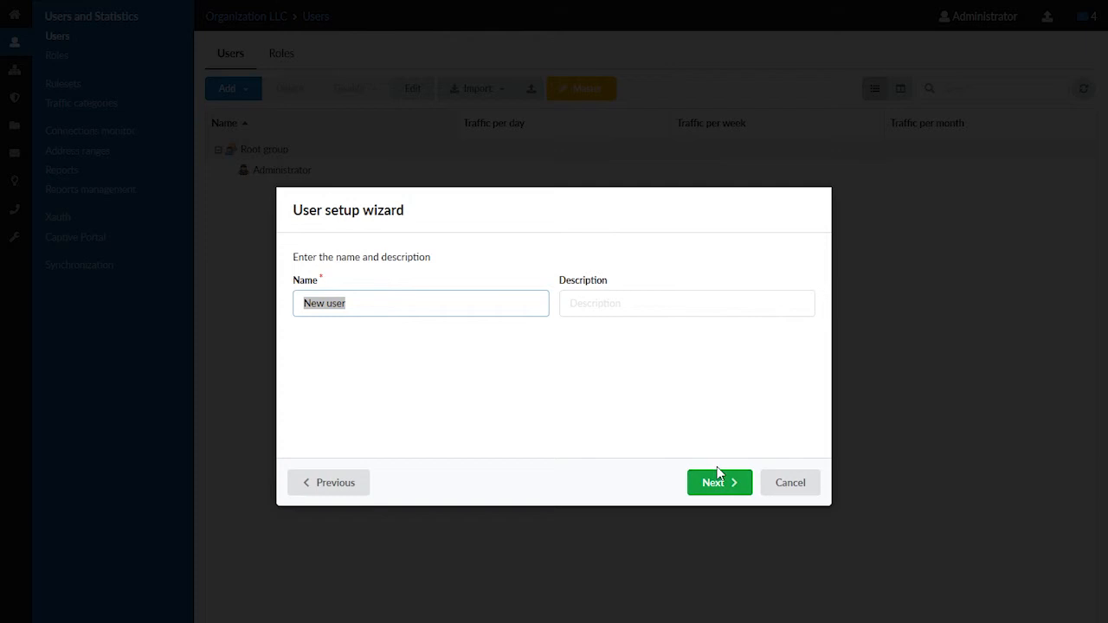
type("Test")
left_click(720, 482)
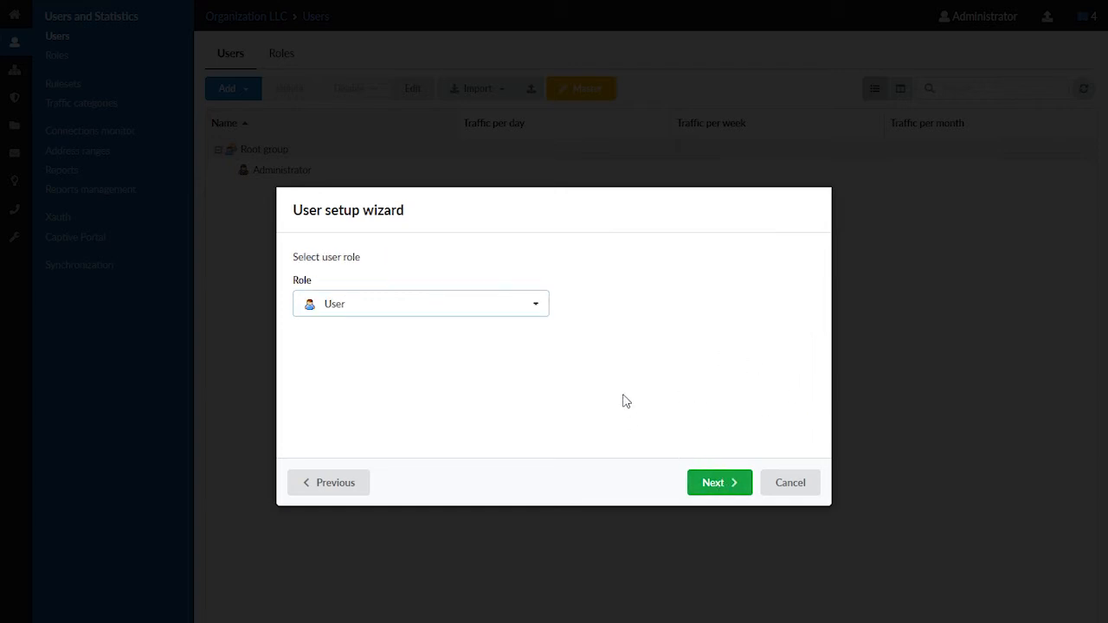
left_click(519, 315)
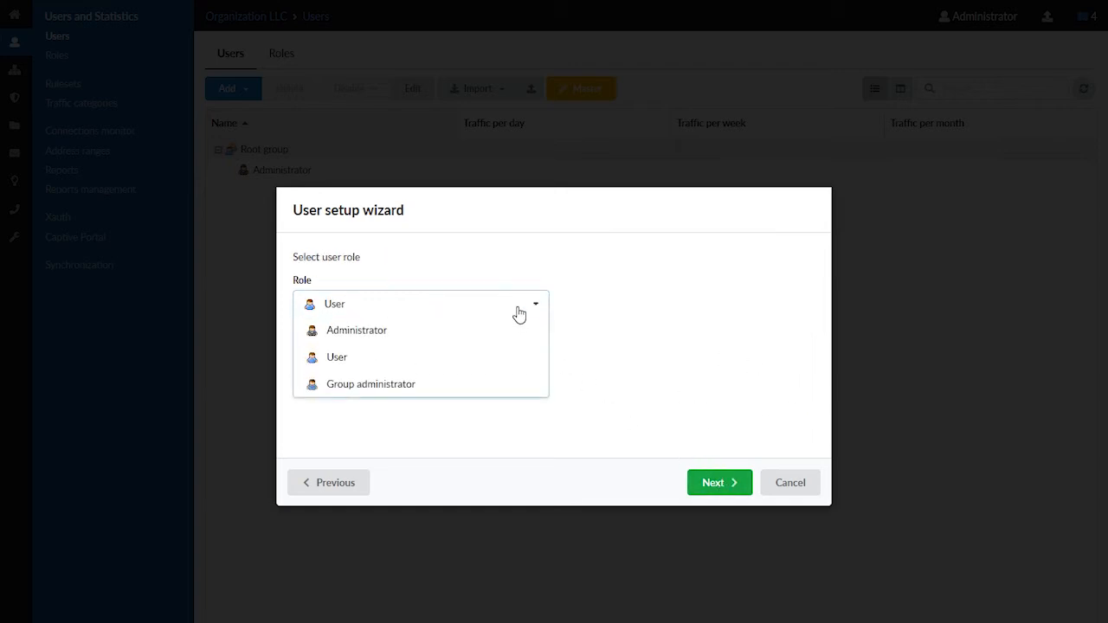
left_click(389, 357)
left_click(701, 485)
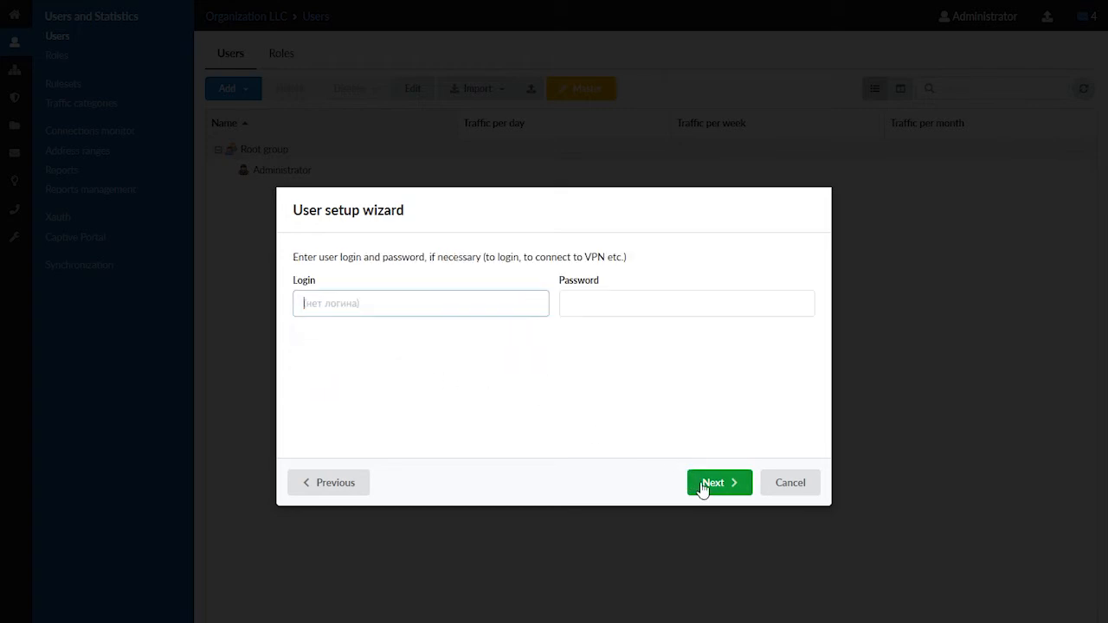
Set the new user's login to test and enter the account password
type("test")
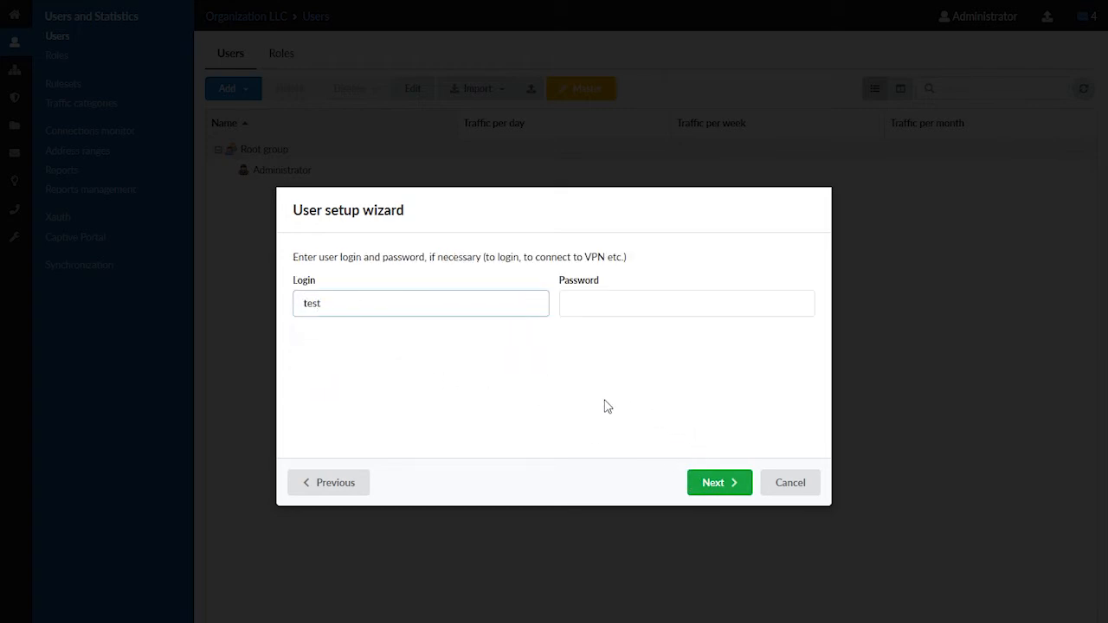
key("Tab")
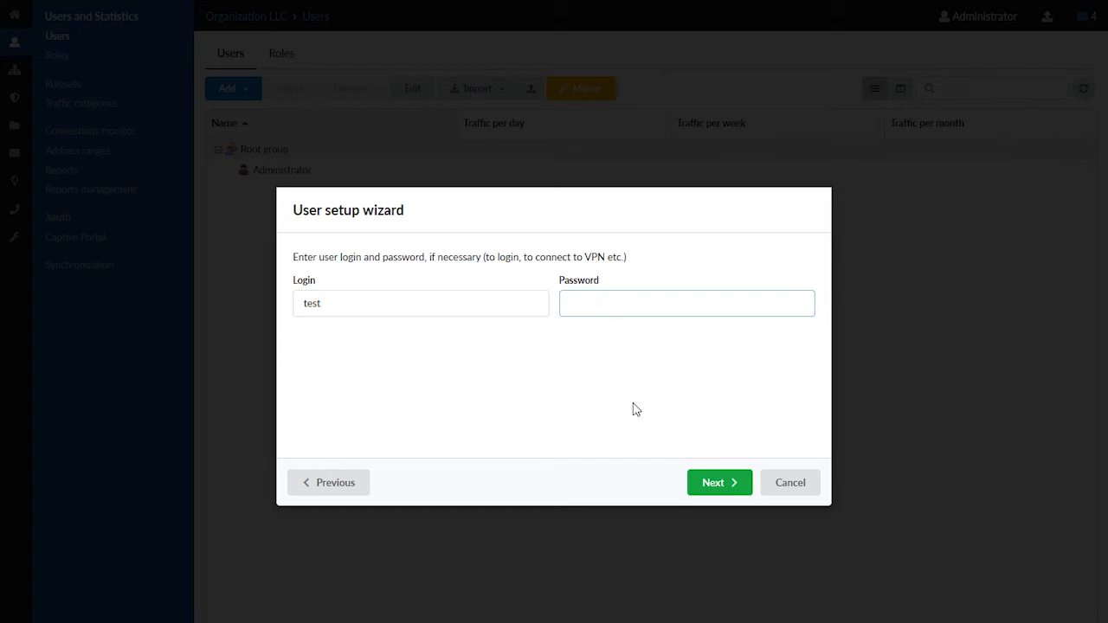
type("test123")
left_click(712, 483)
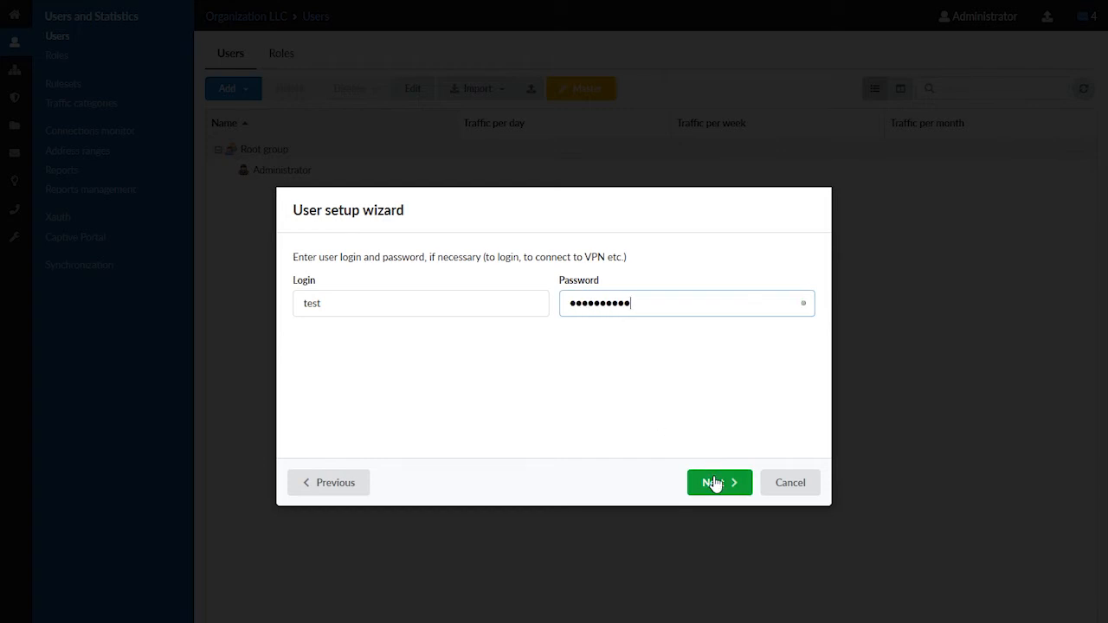
left_click(715, 483)
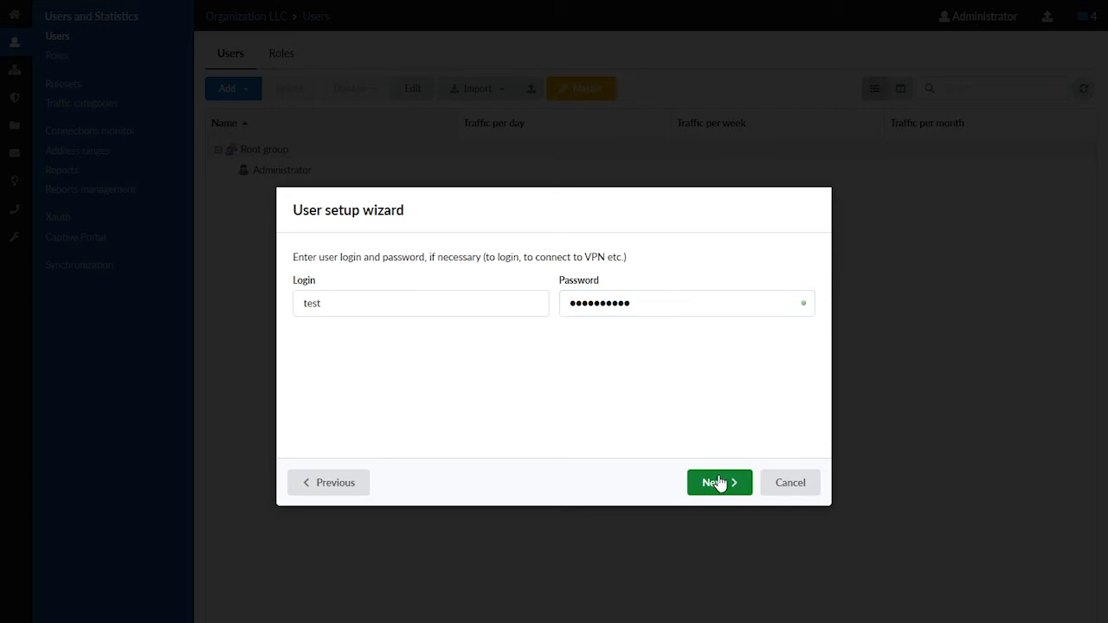
left_click(722, 483)
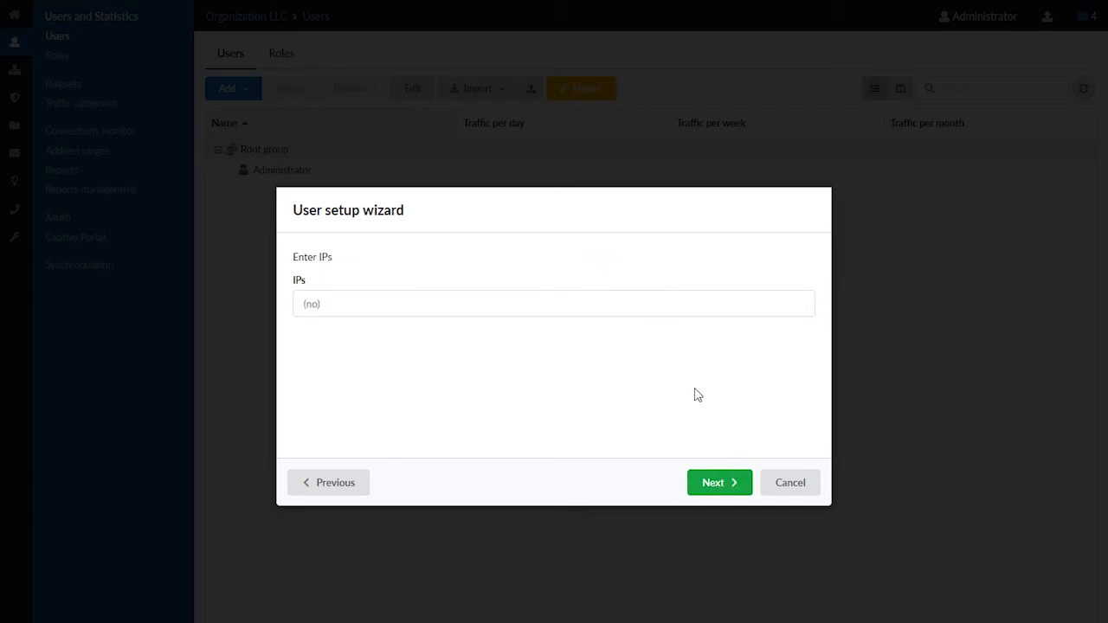
Assign the IP 192.168.17.99 and the Ruleset for school Kaspersky Web Filter to the new user
type("192.168.17")
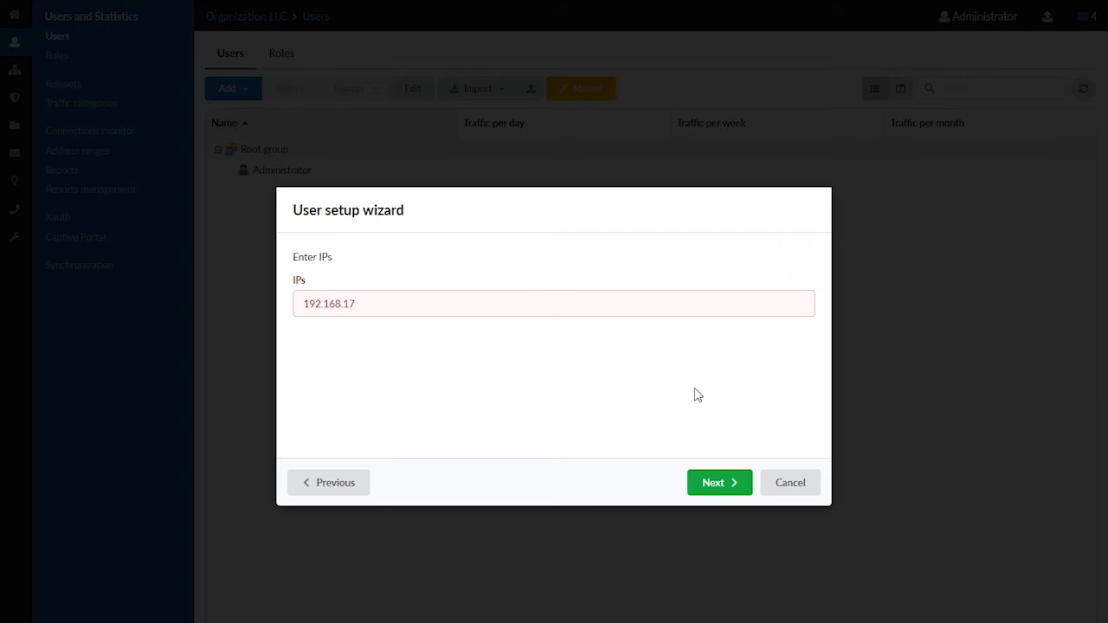
type(".99")
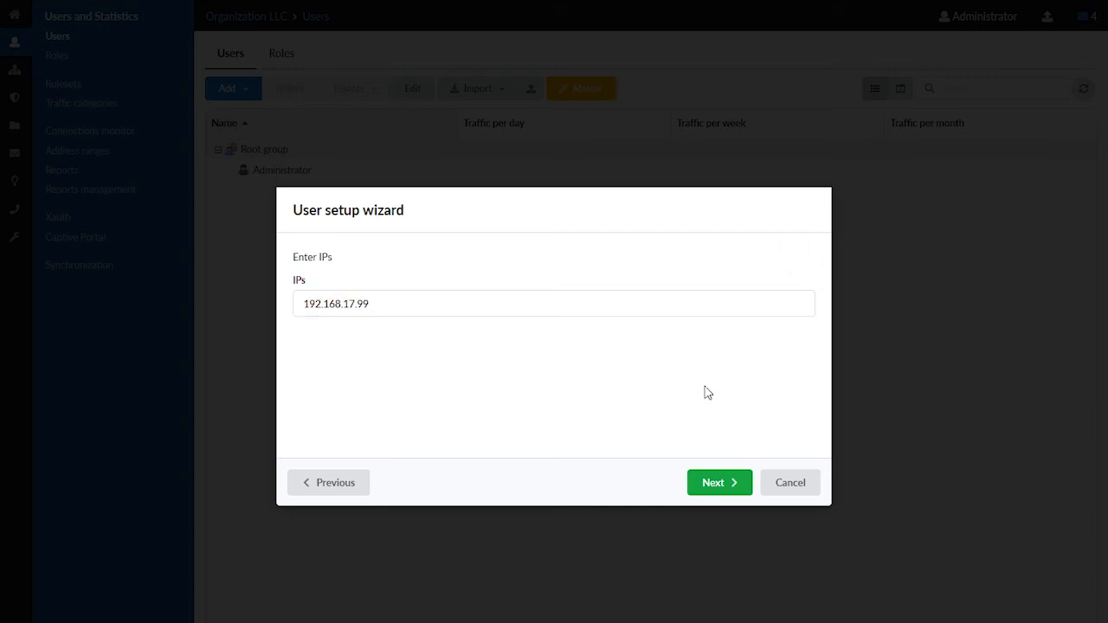
left_click(713, 487)
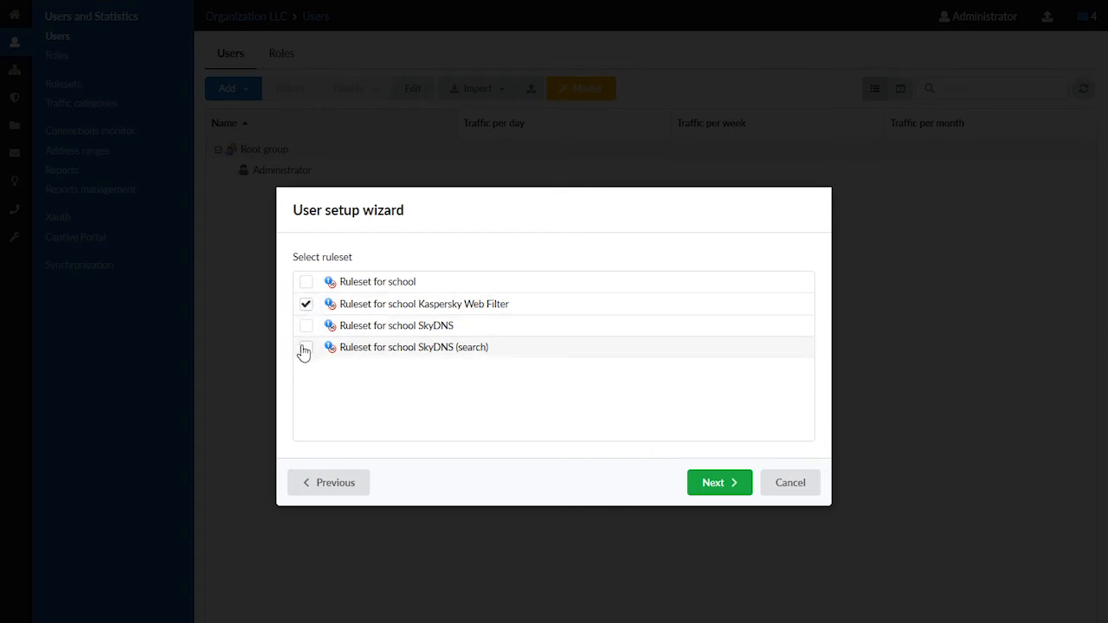
left_click(707, 486)
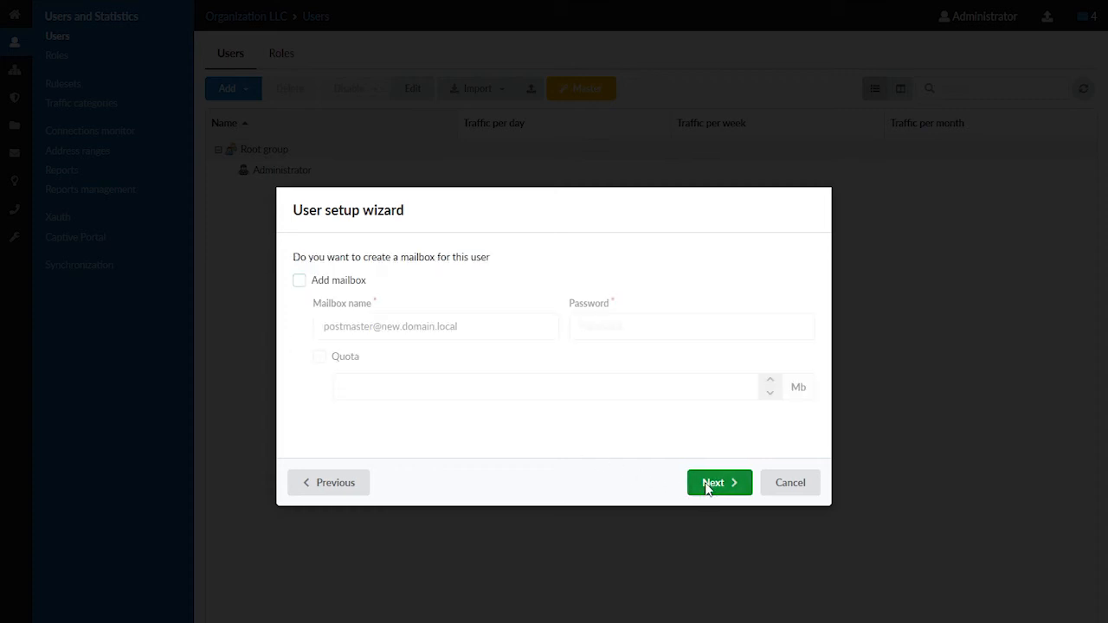
Add a mailbox with its password for the user, agree to create the mail domain new.domain.local, and complete the wizard
left_click(321, 287)
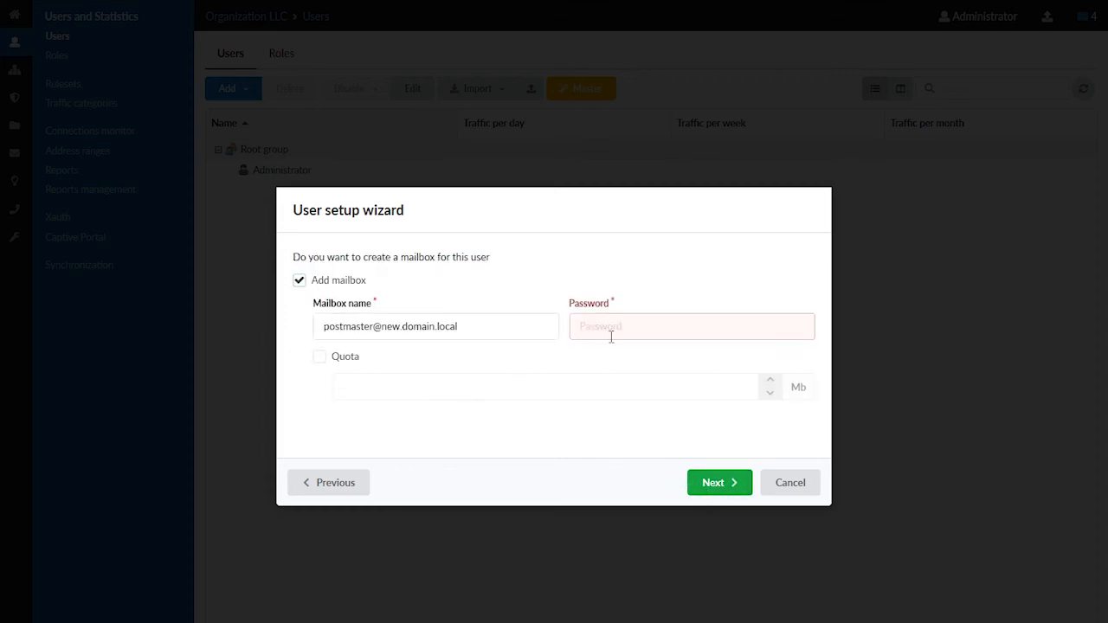
type("••••••")
left_click(737, 489)
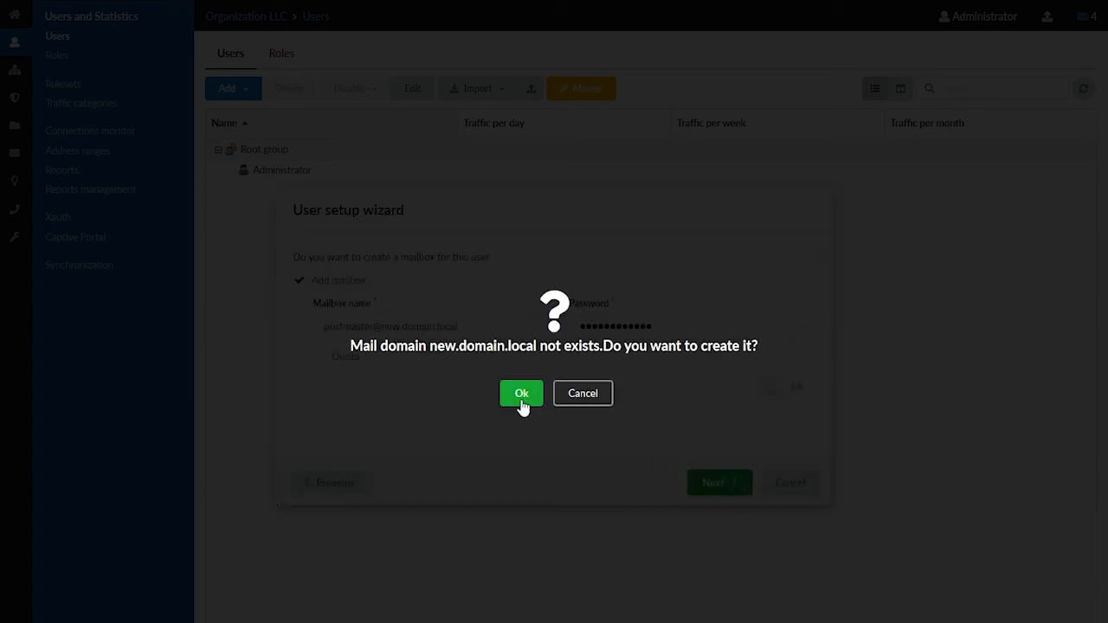
left_click(522, 394)
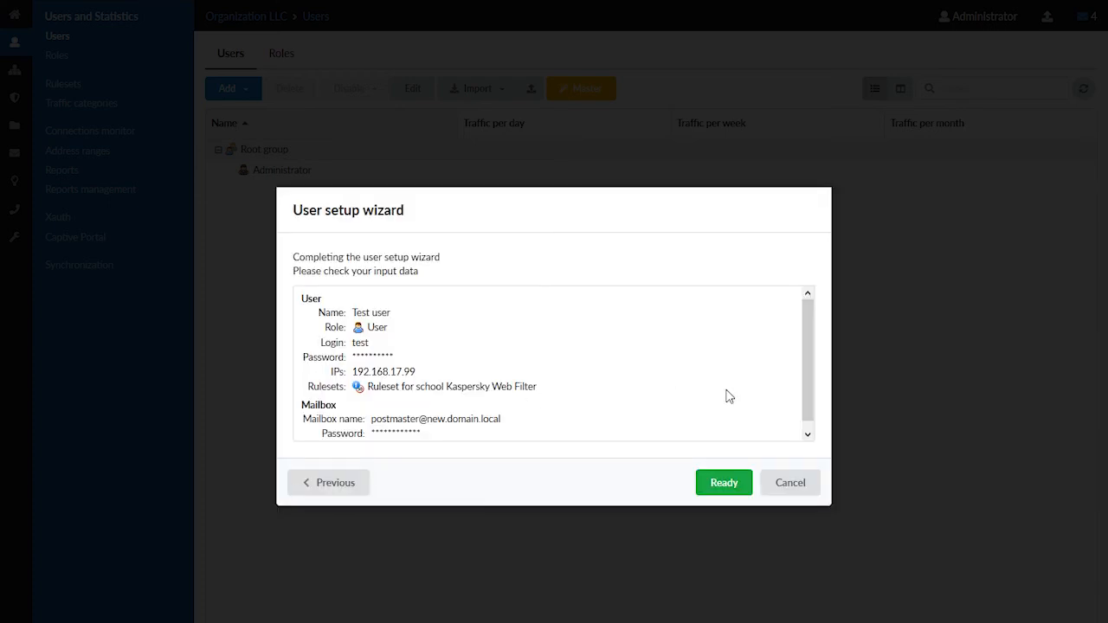
left_click_drag(811, 351, 808, 376)
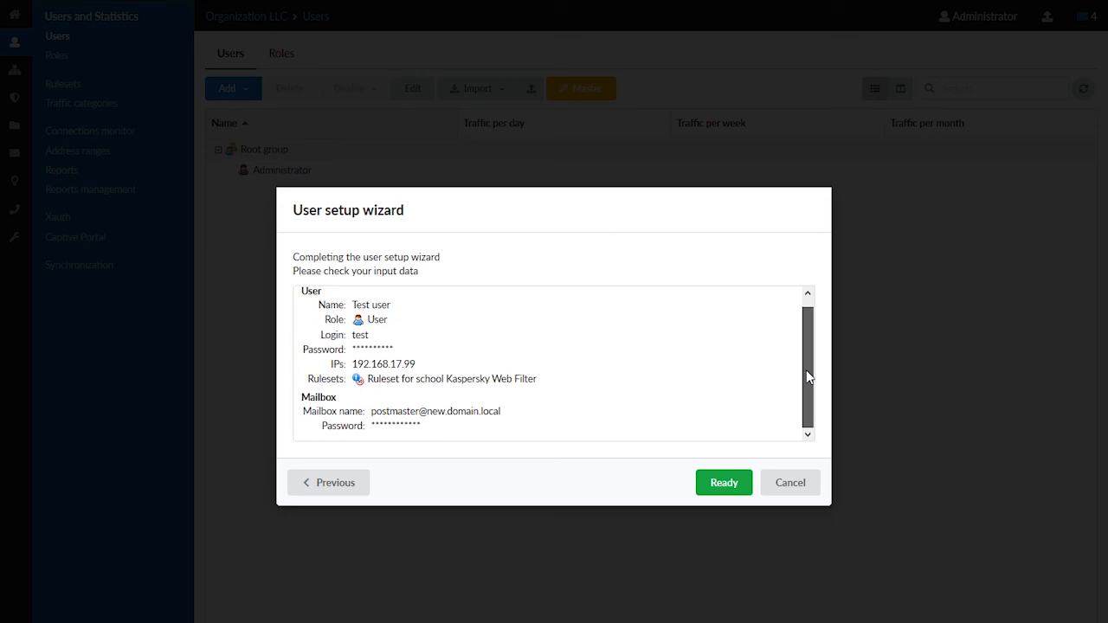
left_click(725, 489)
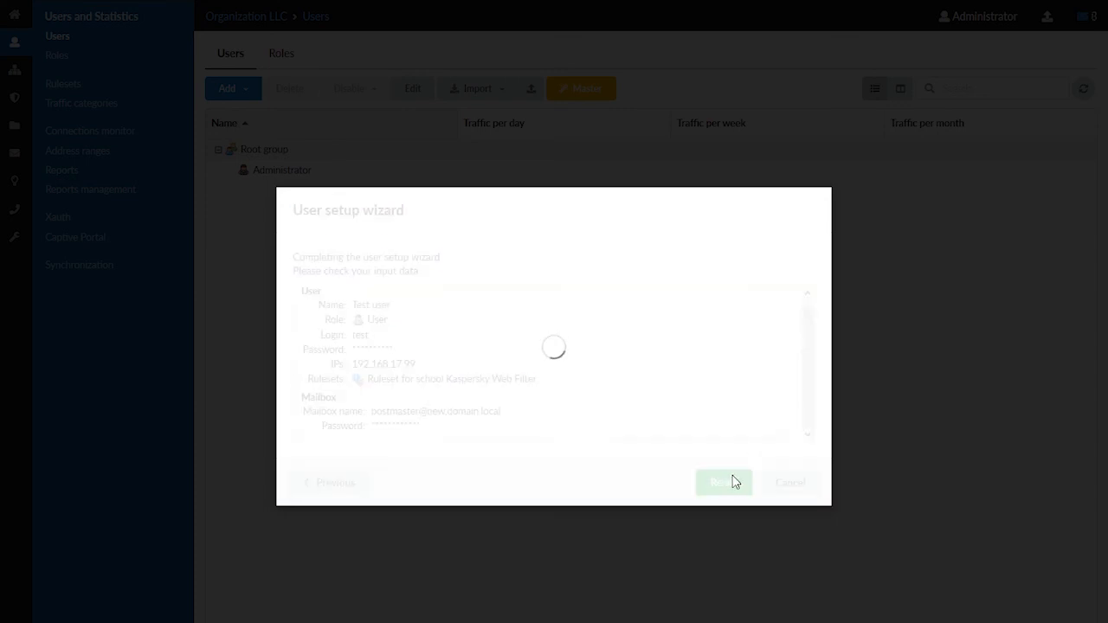